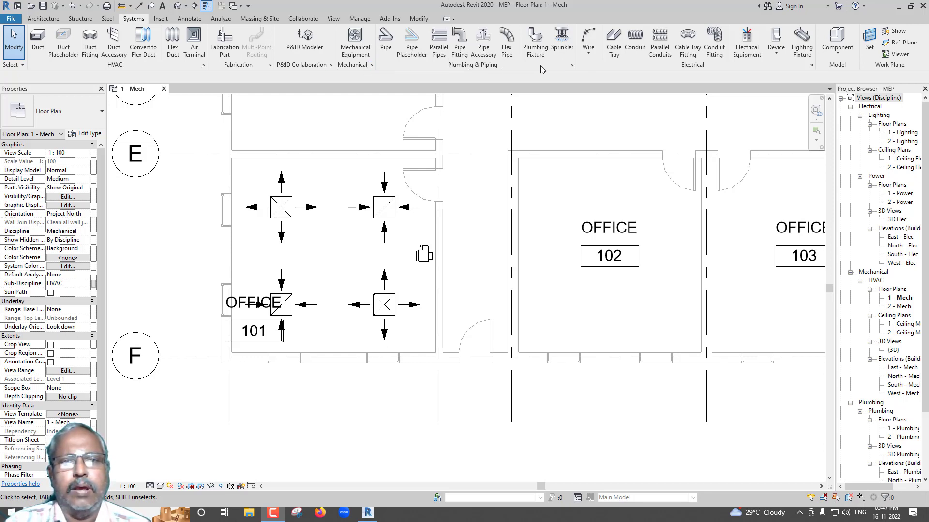
Open the Mechanical Settings and display the general Duct Settings
{"action": "left_click", "coordinate": [358, 19]}
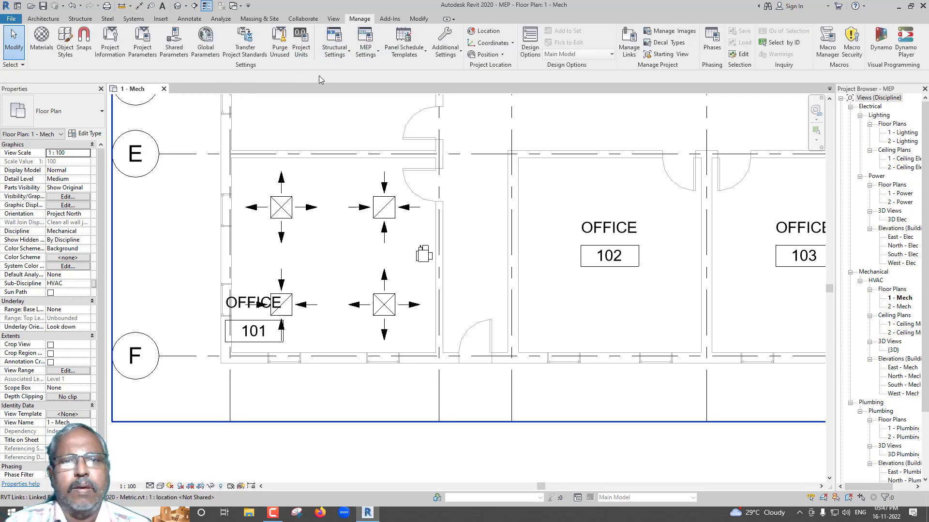
{"action": "left_click", "coordinate": [377, 58]}
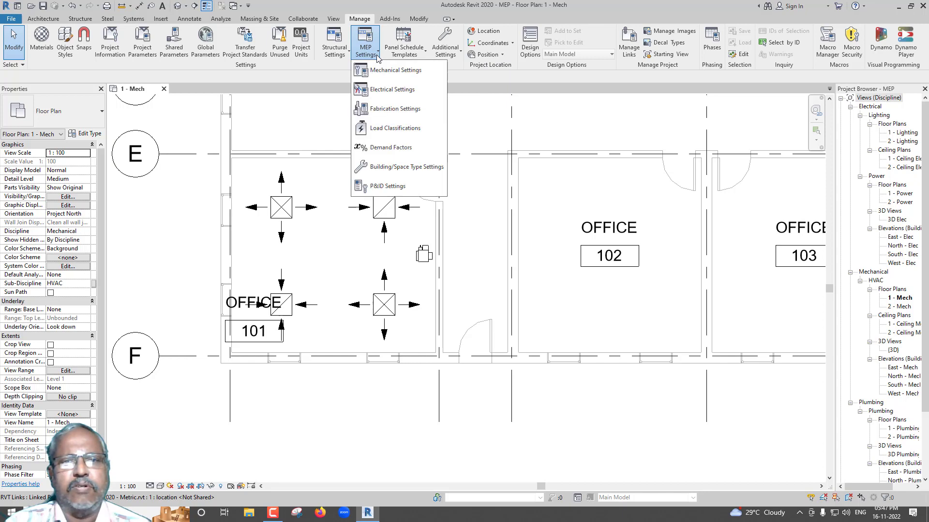
{"action": "left_click", "coordinate": [368, 7]}
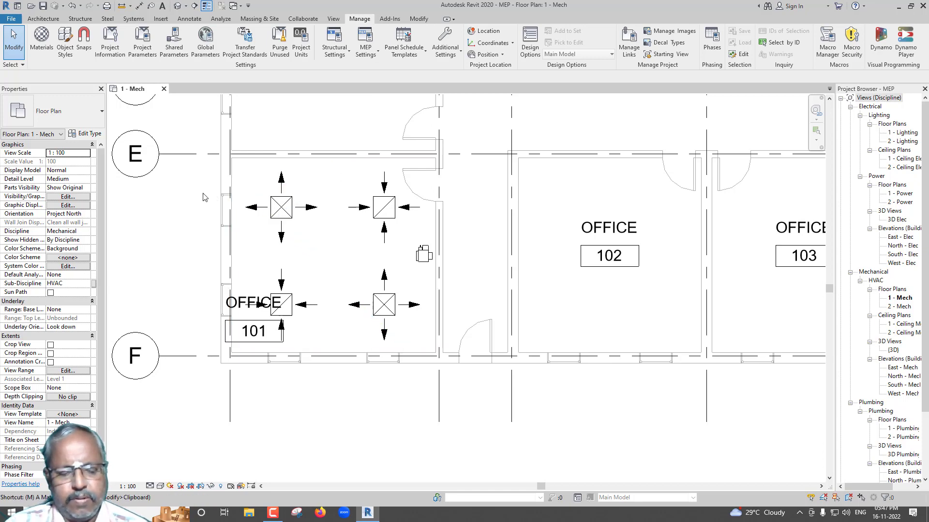
{"action": "key", "text": "s"}
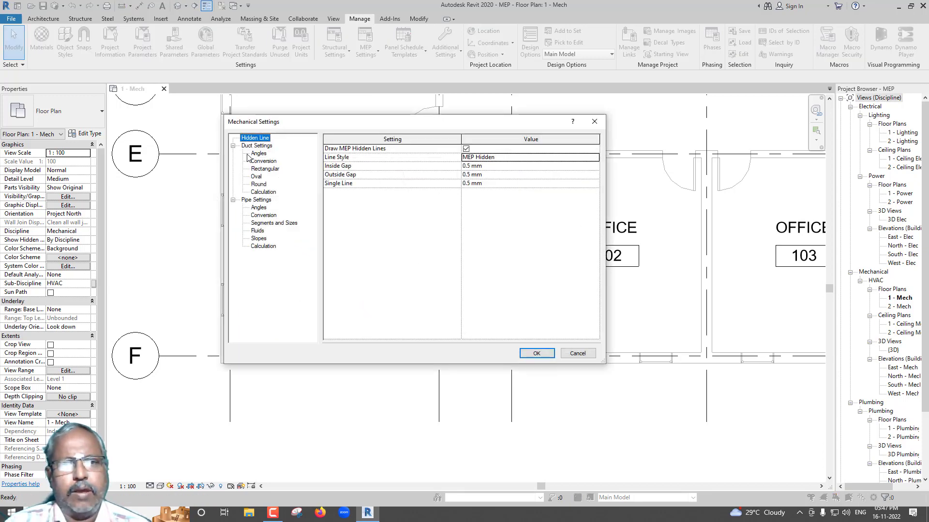
{"action": "left_click_drag", "start_coordinate": [291, 121], "coordinate": [272, 152]}
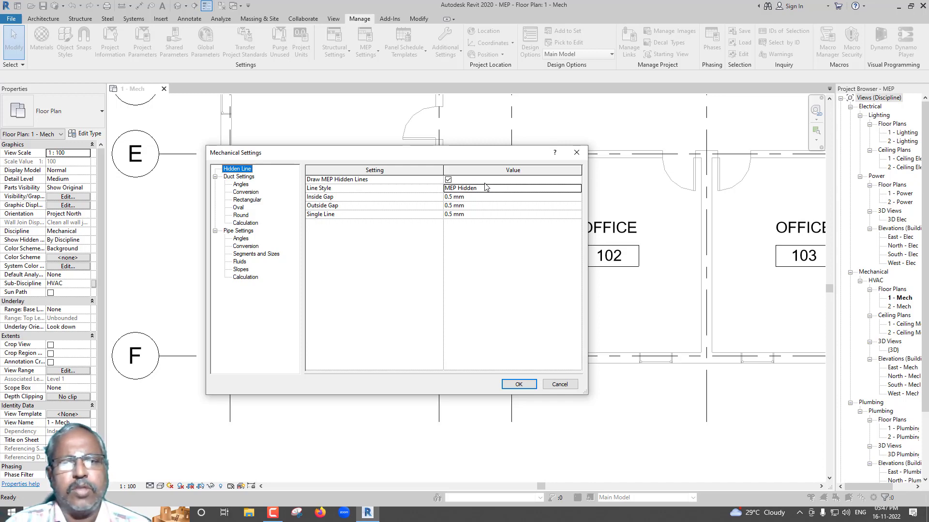
{"action": "left_click", "coordinate": [238, 176]}
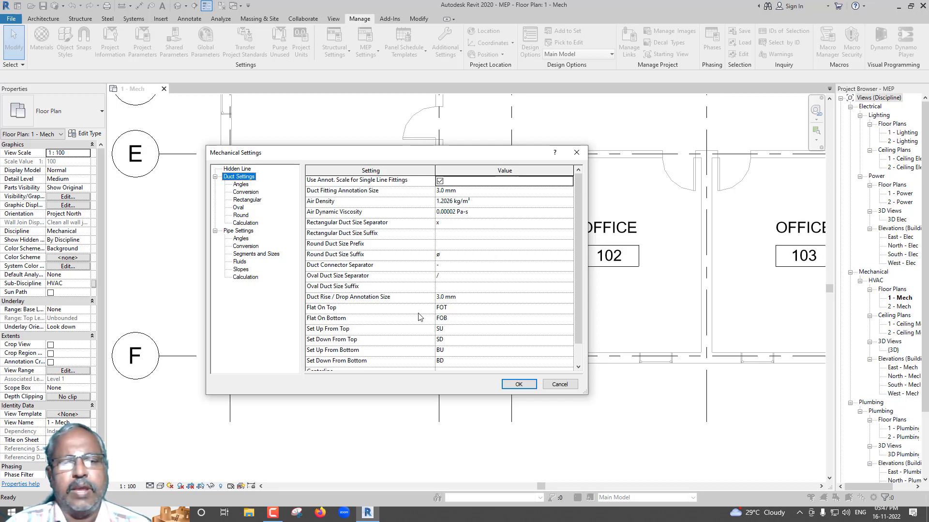
Try the angle increment and specific angles options for duct fittings, and return to using any angle
{"action": "left_click", "coordinate": [241, 186]}
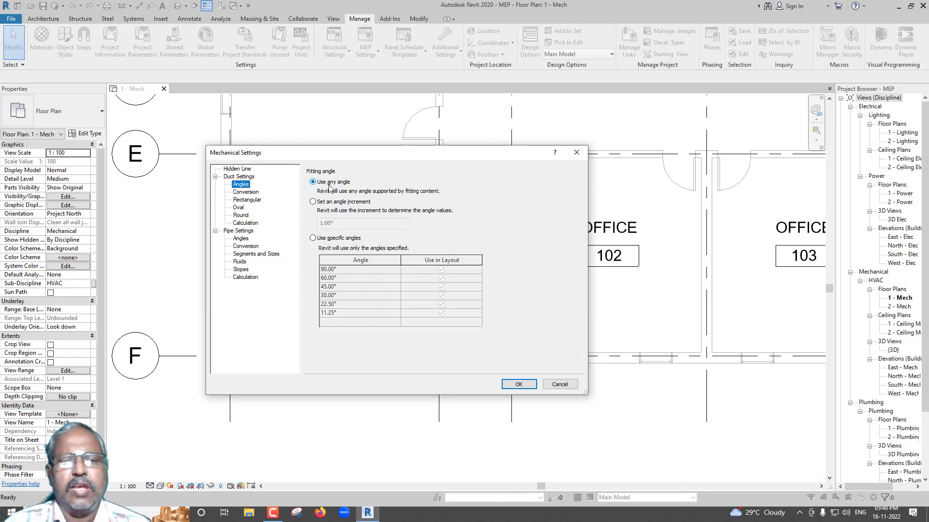
{"action": "left_click", "coordinate": [333, 202]}
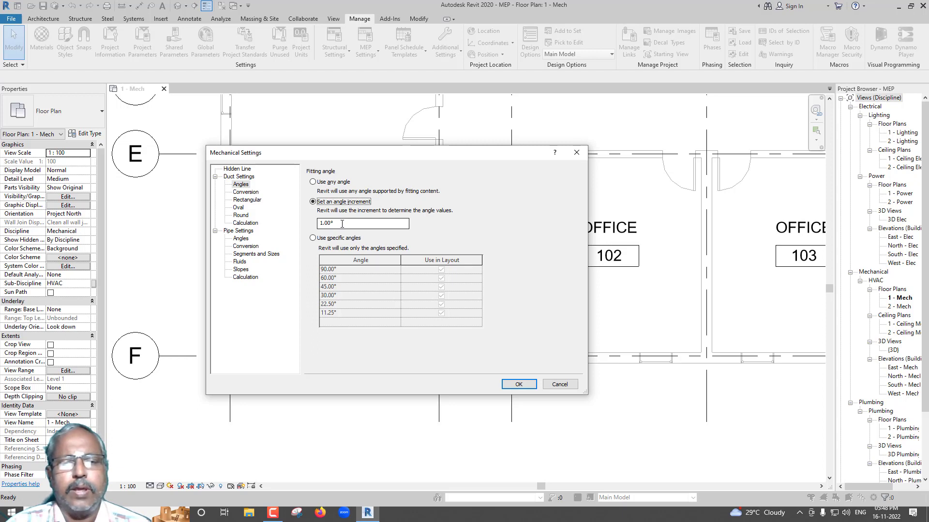
{"action": "left_click", "coordinate": [339, 238]}
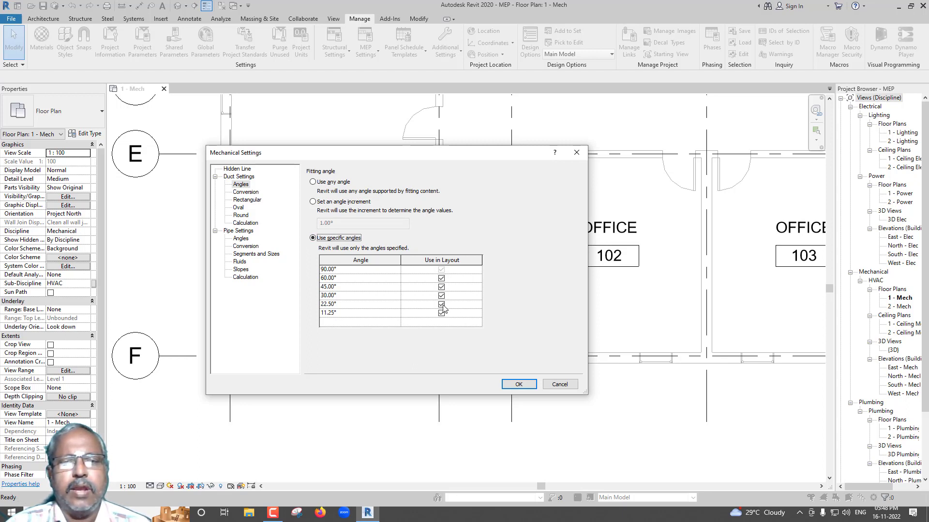
{"action": "left_click", "coordinate": [341, 183]}
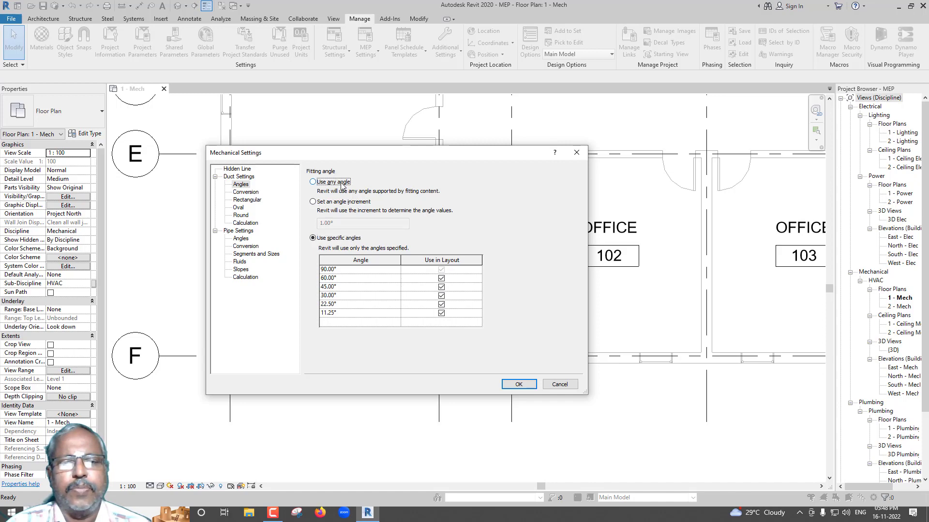
In the Supply Air duct conversion settings, set the main duct type to Rectangular Duct : Mitered Elbows / Tees and its middle elevation to 3000
{"action": "left_click", "coordinate": [256, 193]}
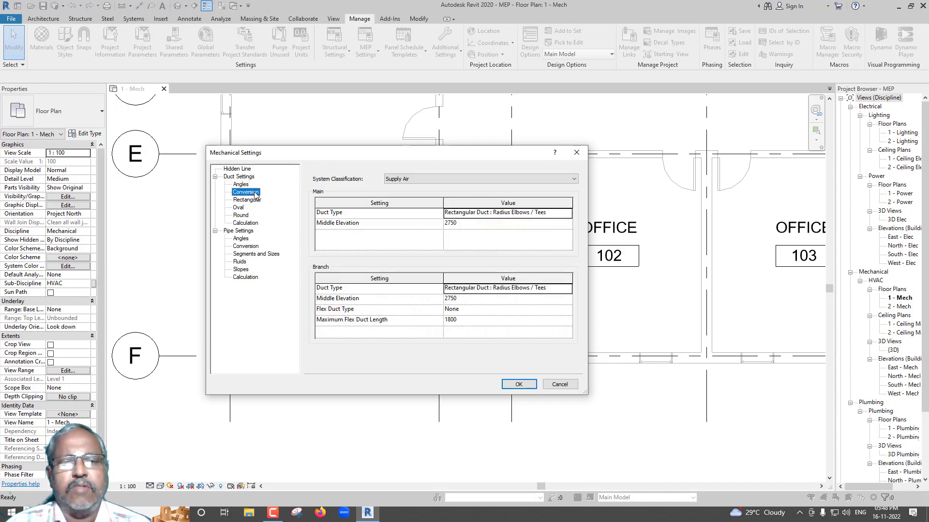
{"action": "left_click", "coordinate": [460, 179]}
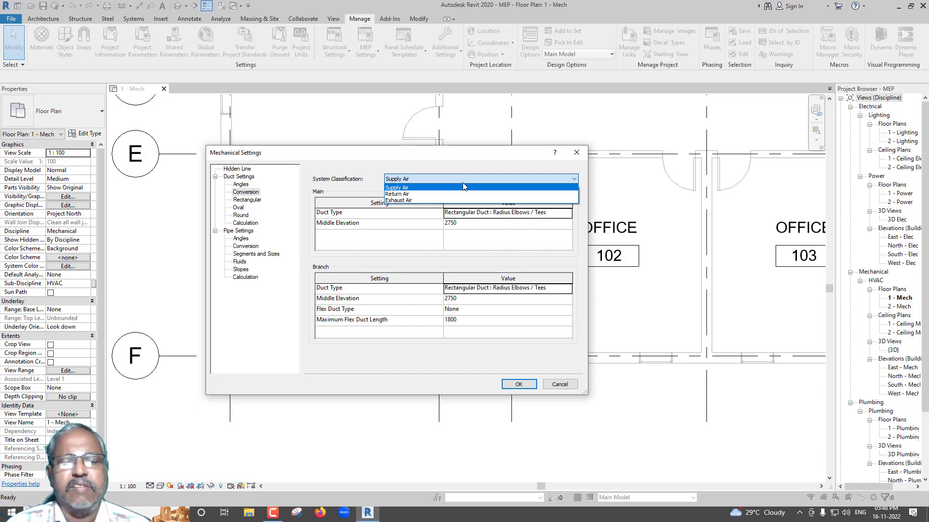
{"action": "left_click", "coordinate": [463, 188]}
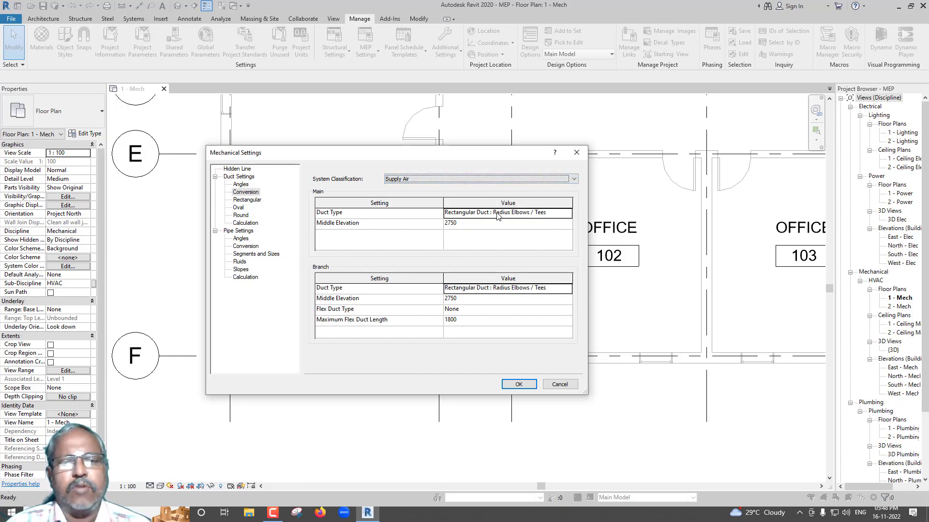
{"action": "left_click", "coordinate": [566, 219]}
{"action": "left_click", "coordinate": [569, 215]}
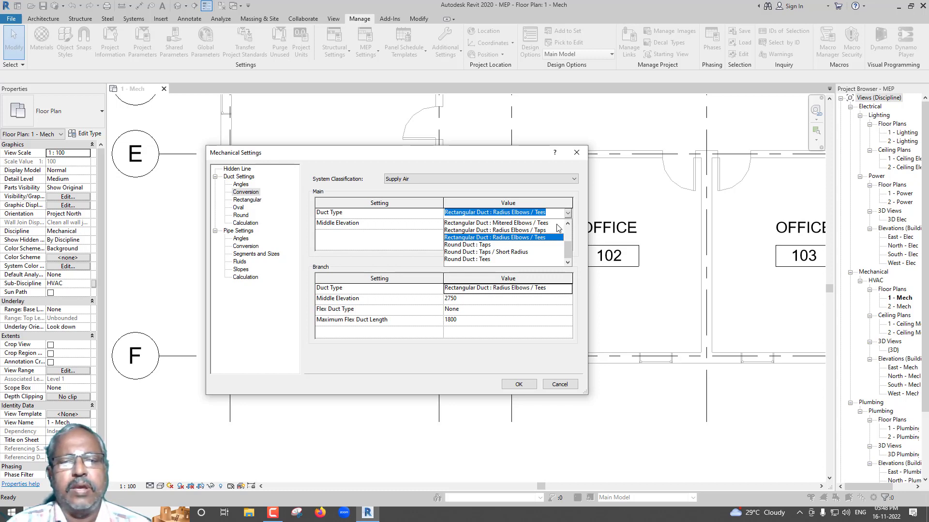
{"action": "scroll", "coordinate": [558, 227], "scroll_direction": "up", "scroll_amount": 1}
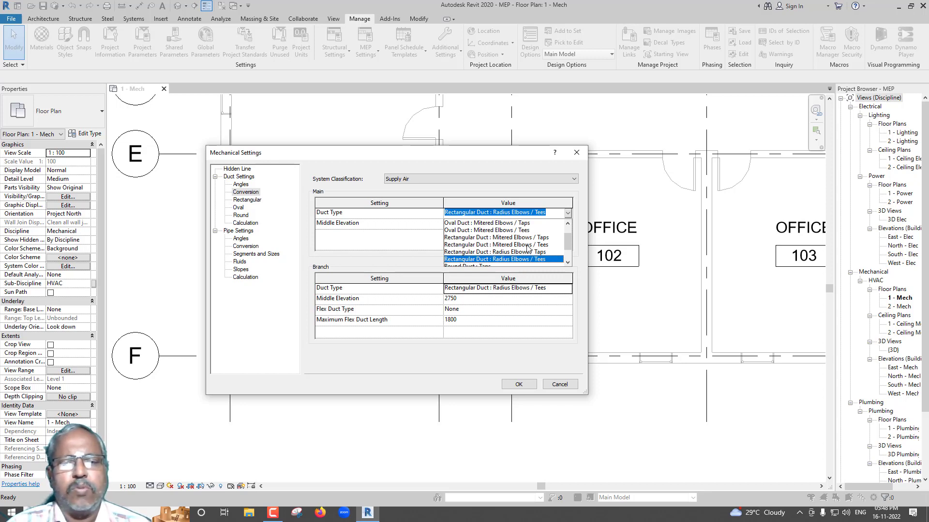
{"action": "left_click", "coordinate": [502, 244]}
{"action": "left_click", "coordinate": [470, 226]}
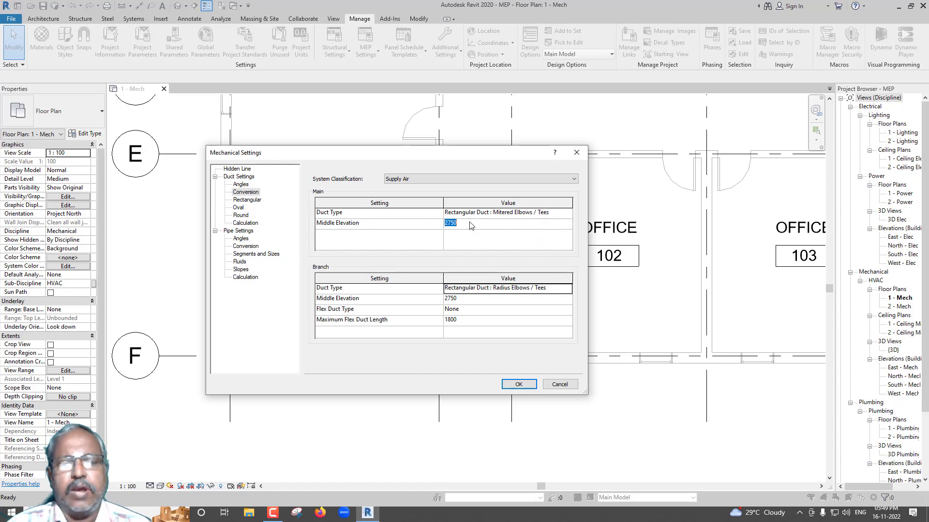
{"action": "type", "text": "3000"}
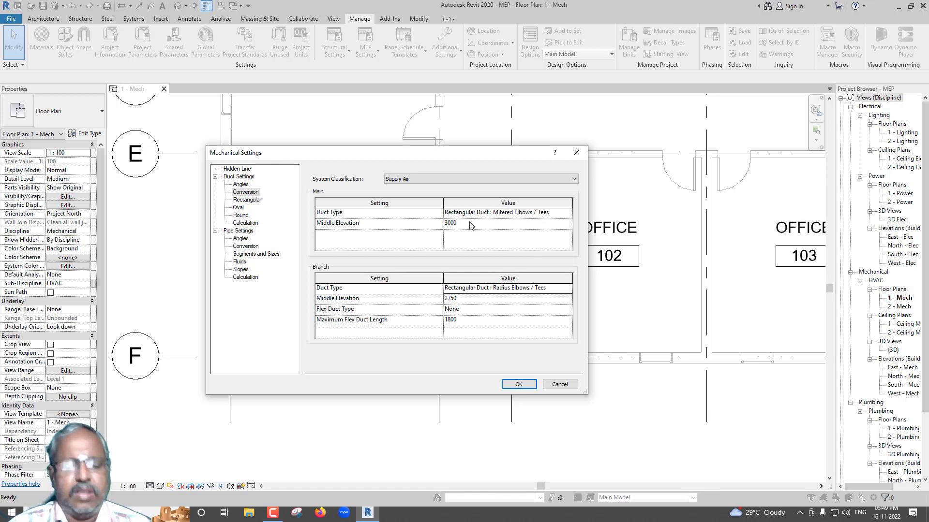
{"action": "key", "text": "Return"}
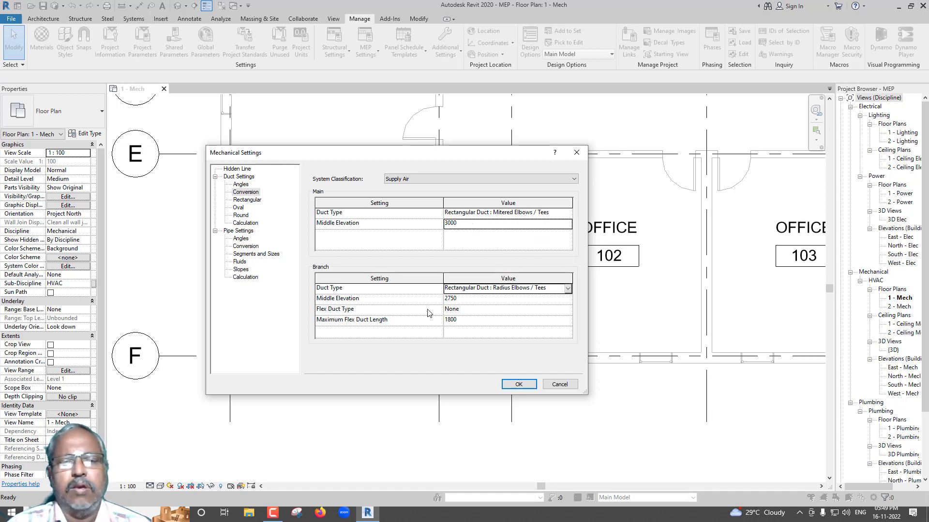
Set the Supply Air branch duct type to Rectangular Duct : Mitered Elbows / Tees with a middle elevation of 3000
{"action": "left_click", "coordinate": [568, 288]}
{"action": "left_click", "coordinate": [544, 298]}
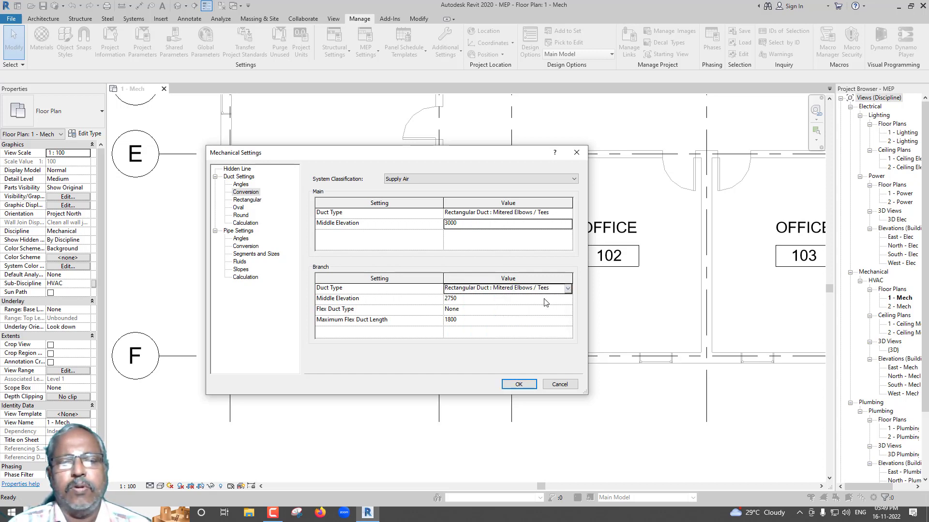
{"action": "left_click", "coordinate": [490, 299]}
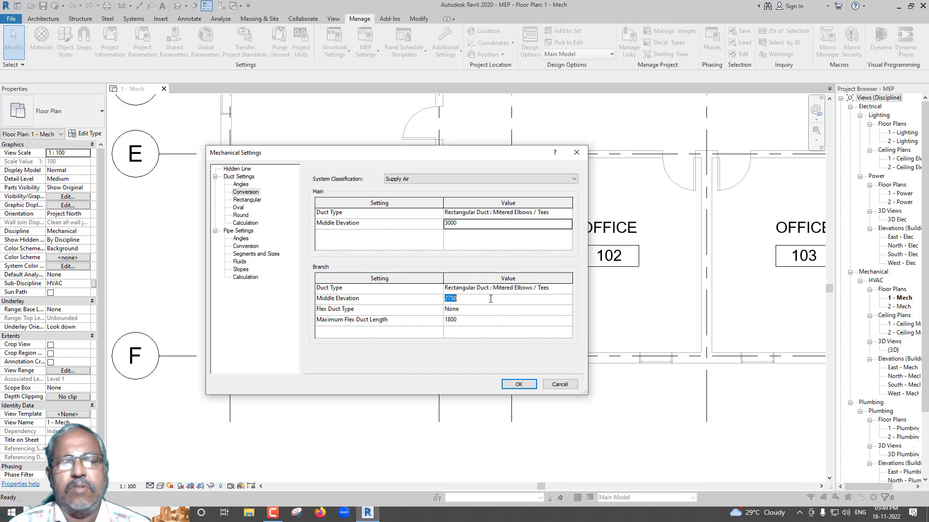
{"action": "type", "text": "3000"}
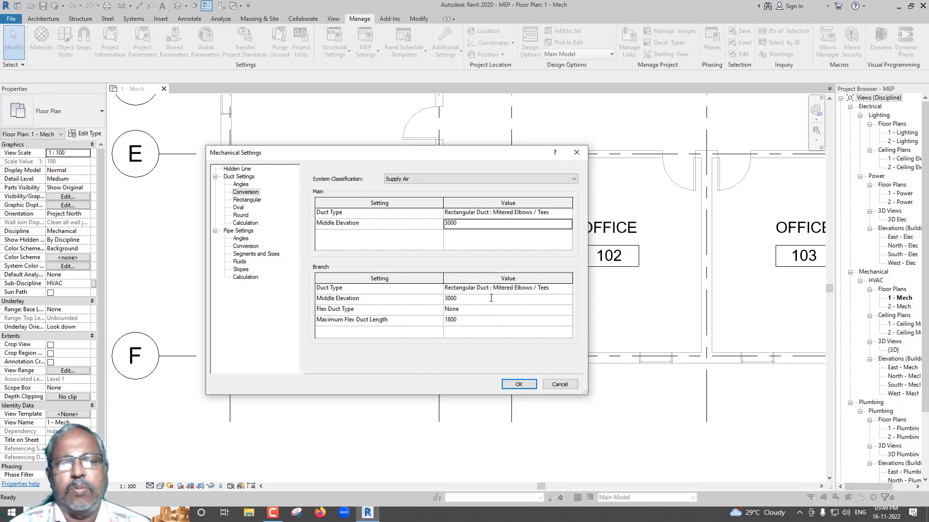
{"action": "key", "text": "Return"}
{"action": "left_click", "coordinate": [477, 179]}
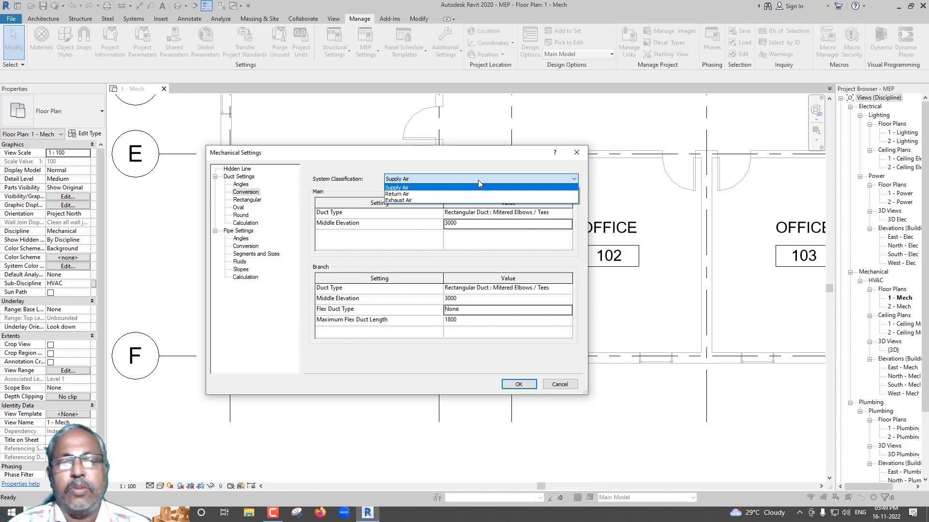
{"action": "left_click", "coordinate": [523, 187]}
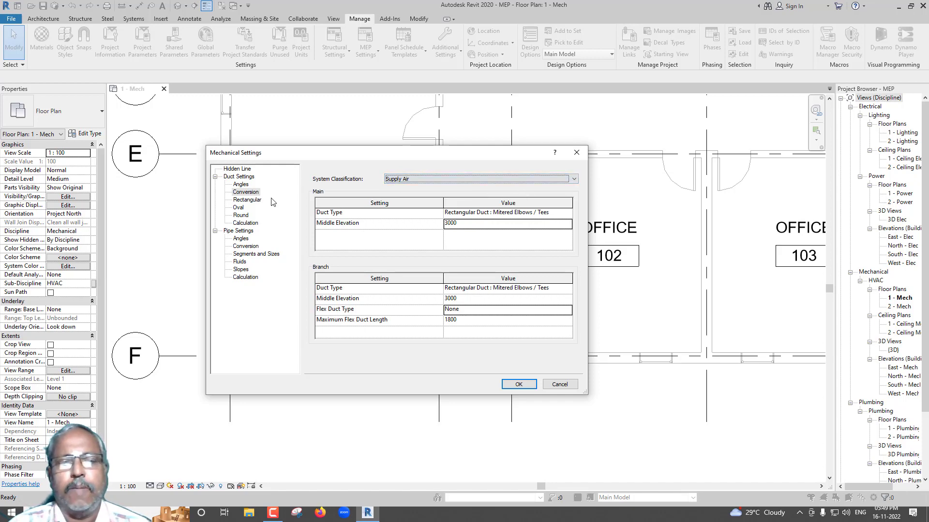
Check the rectangular and round duct size lists, and set the duct pressure drop calculation method to Colebrook Equation
{"action": "left_click", "coordinate": [250, 200]}
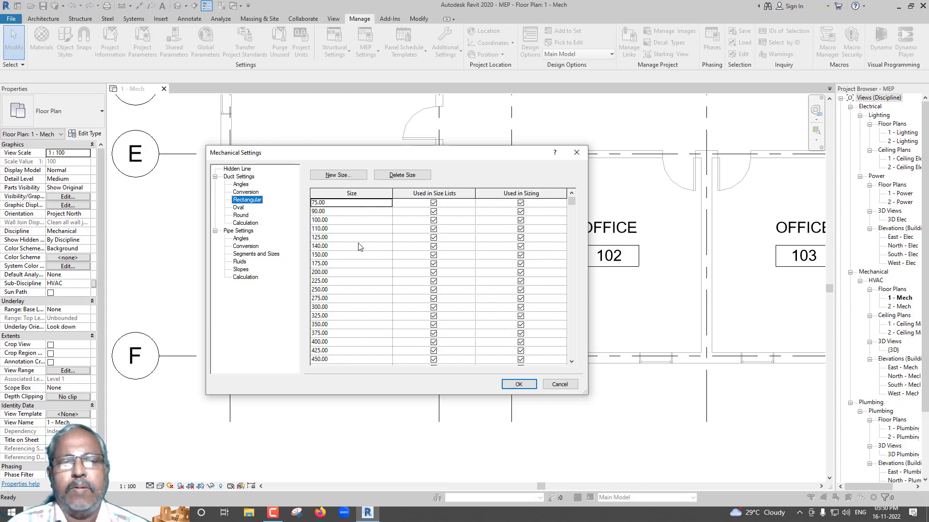
{"action": "left_click", "coordinate": [241, 214]}
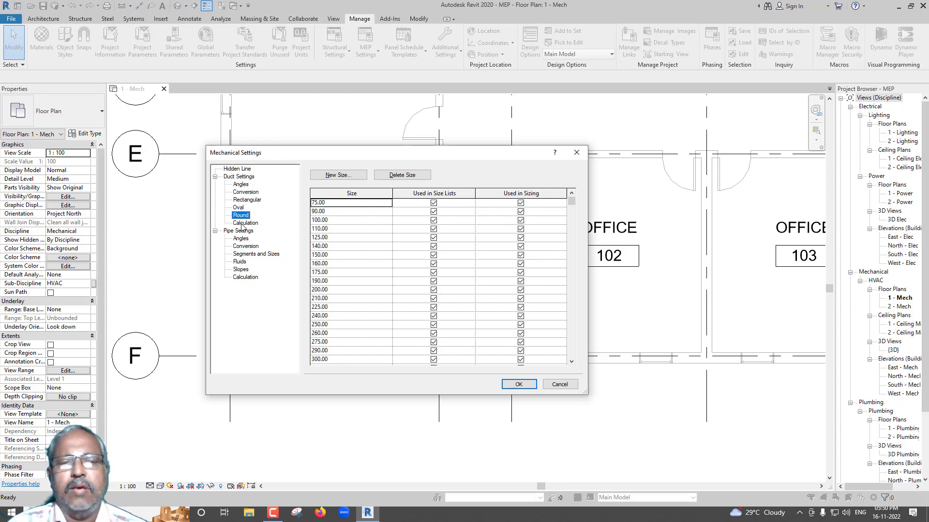
{"action": "left_click", "coordinate": [243, 224]}
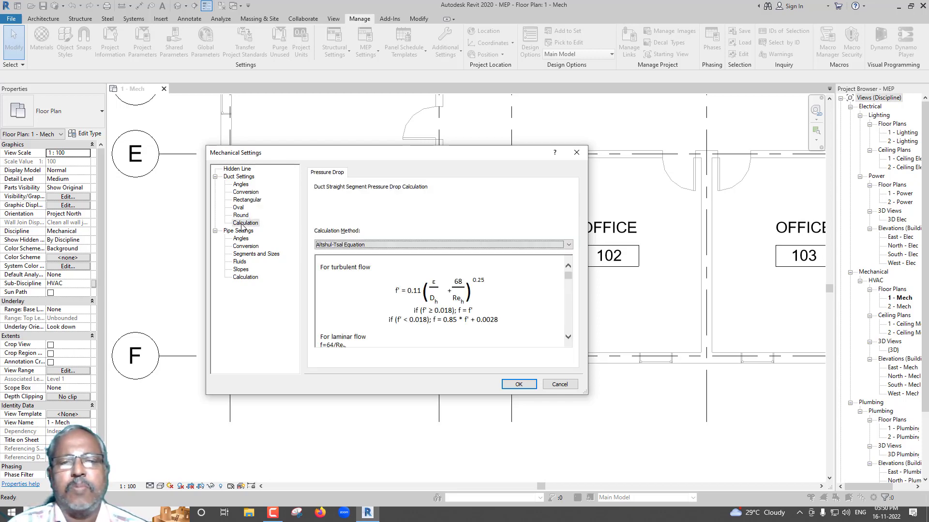
{"action": "left_click", "coordinate": [371, 246]}
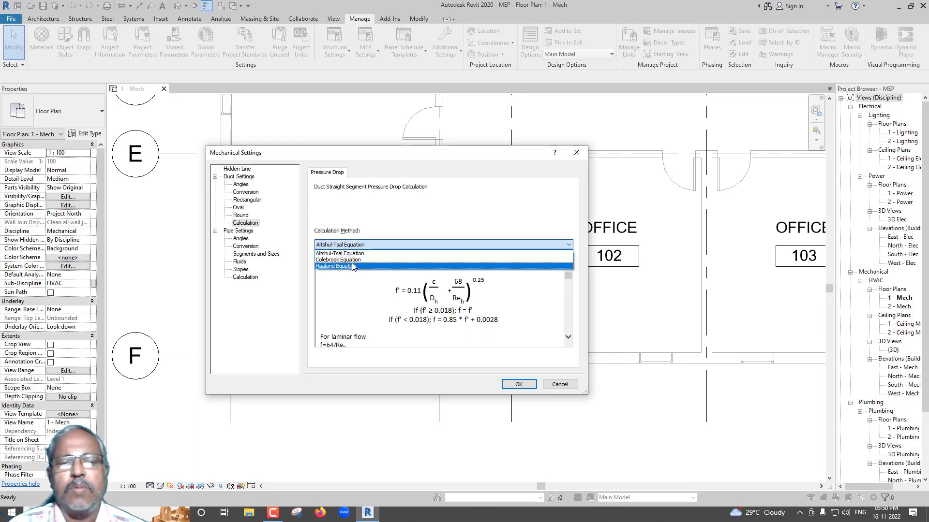
{"action": "left_click", "coordinate": [354, 261]}
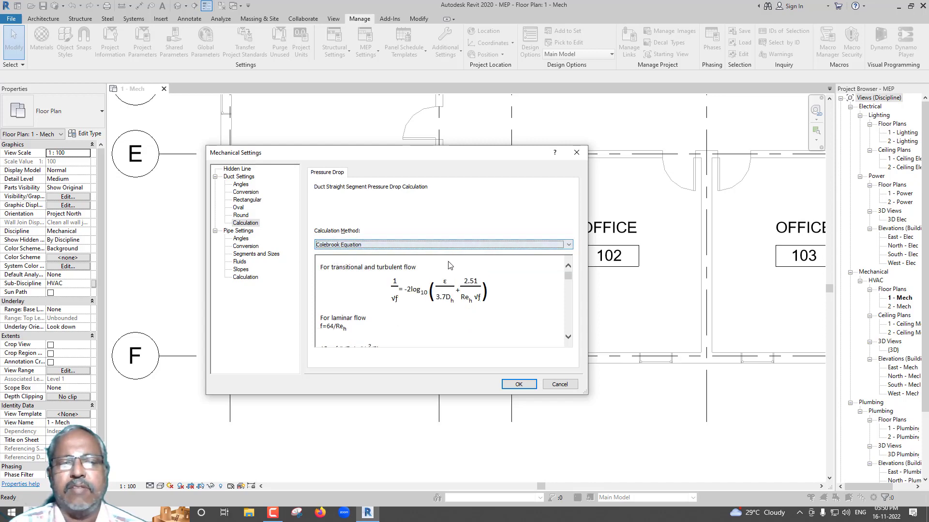
Review the general pipe settings, pipe fitting angles, conversion system classifications, and available pipe segments with their size catalog
{"action": "left_click", "coordinate": [247, 233]}
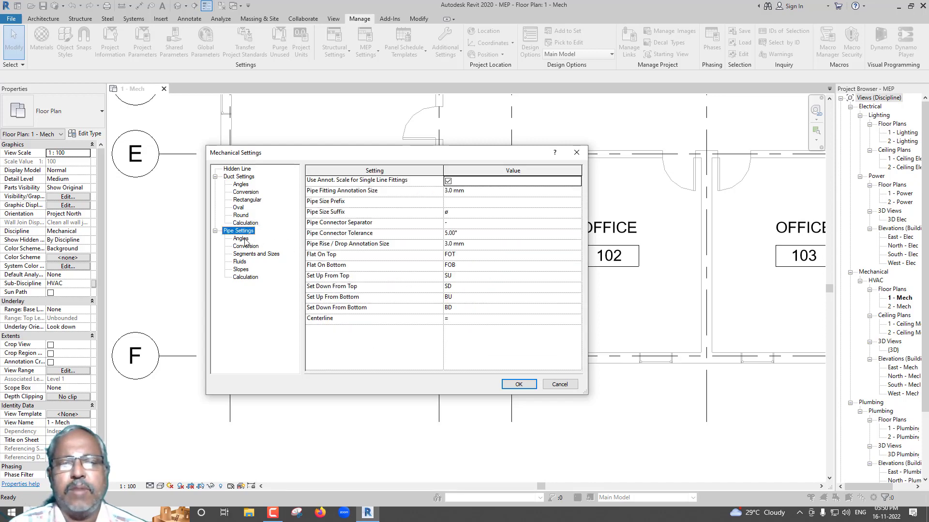
{"action": "left_click", "coordinate": [241, 239]}
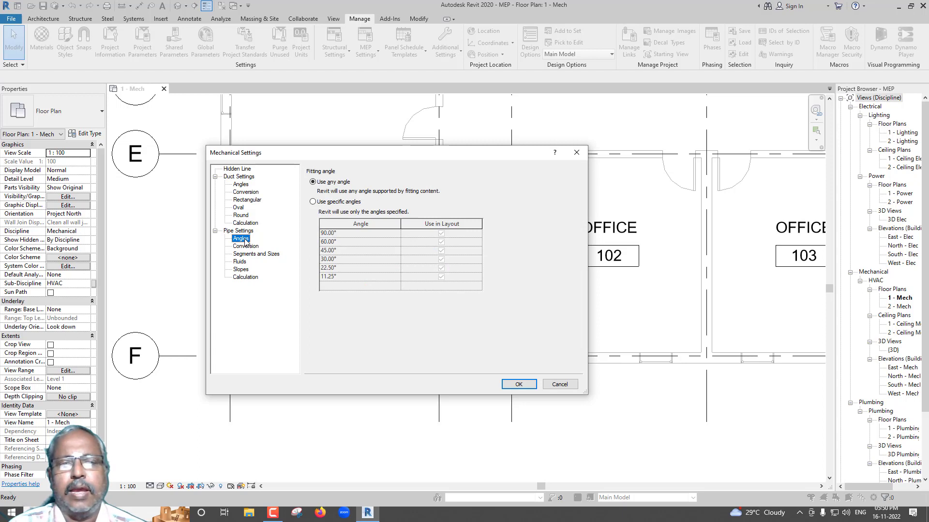
{"action": "left_click", "coordinate": [246, 246]}
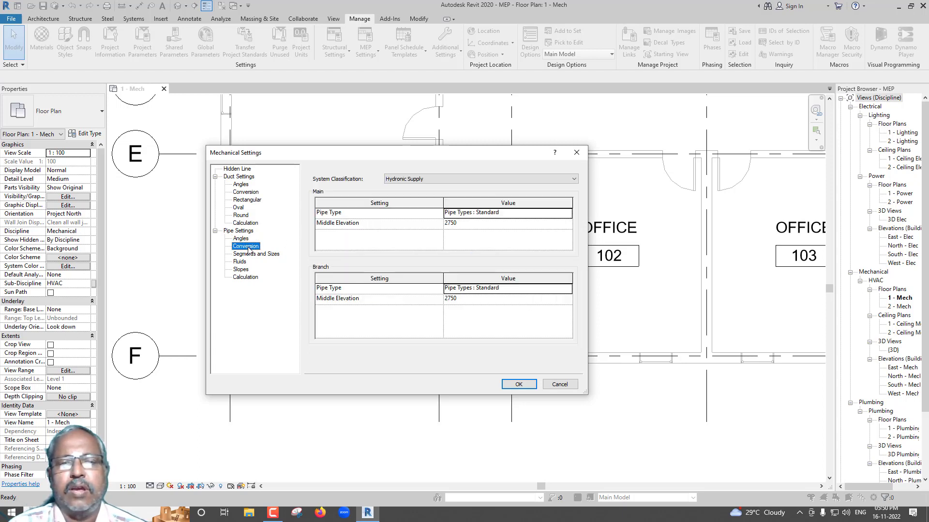
{"action": "left_click", "coordinate": [453, 179]}
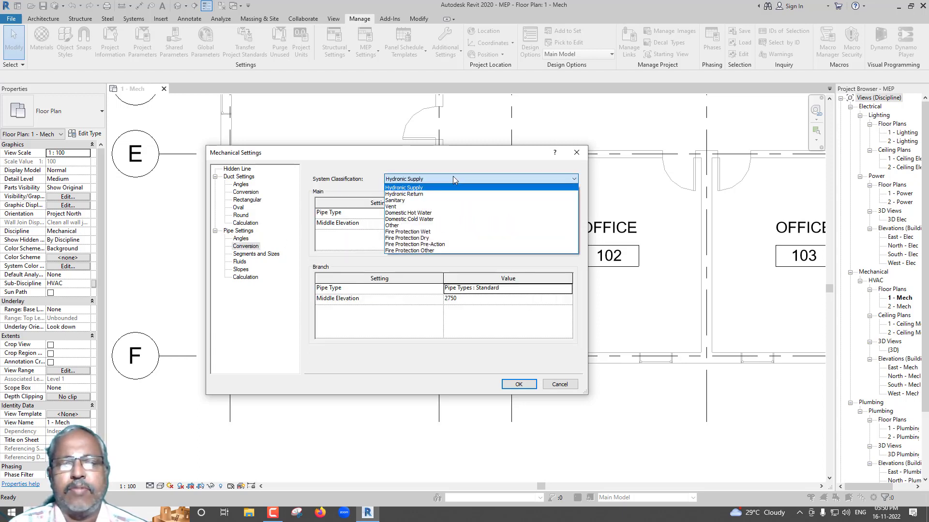
{"action": "left_click", "coordinate": [453, 178]}
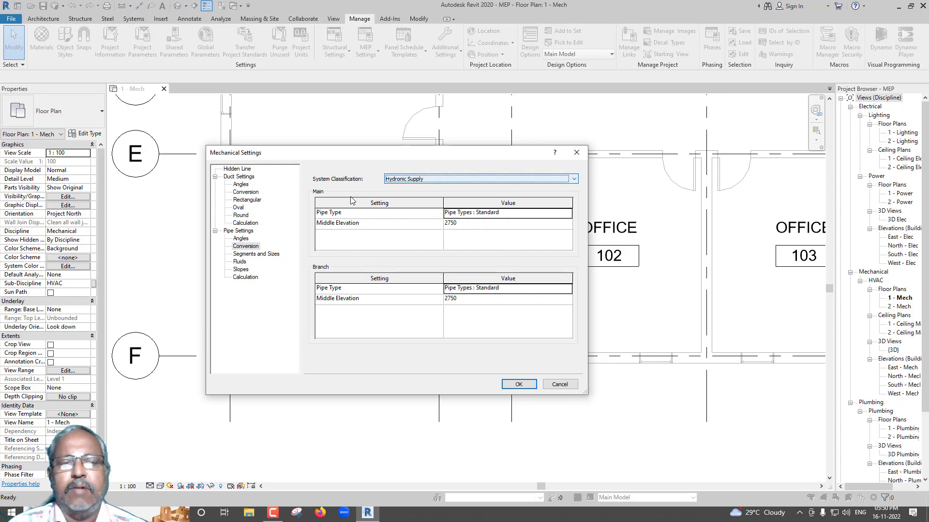
{"action": "left_click", "coordinate": [271, 254]}
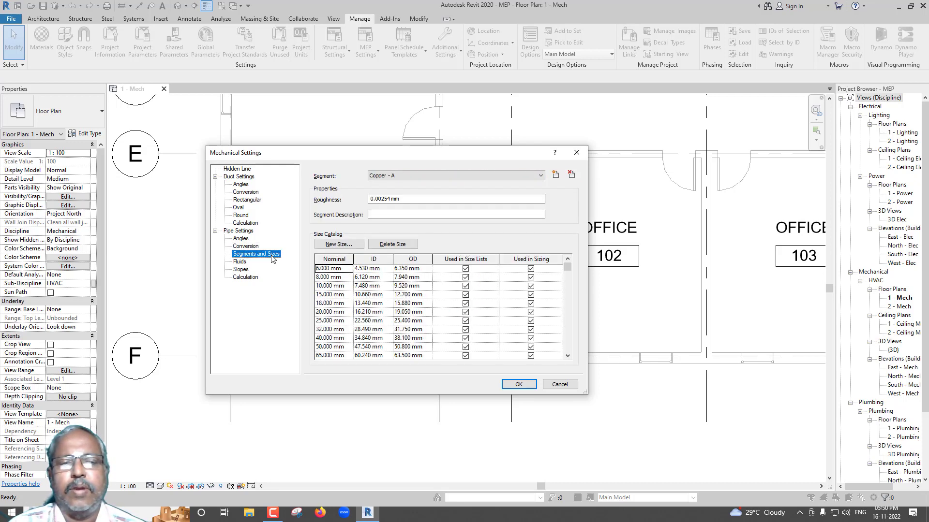
{"action": "left_click", "coordinate": [451, 174]}
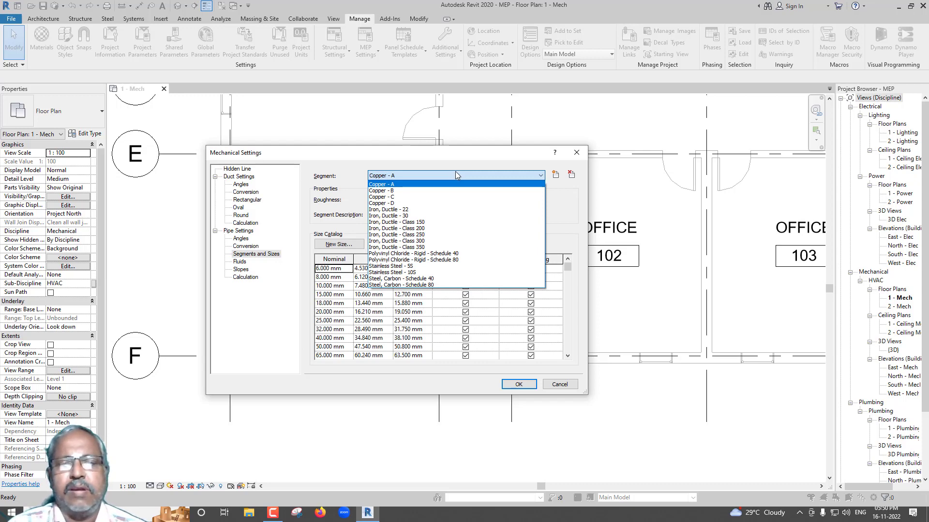
{"action": "left_click", "coordinate": [457, 176]}
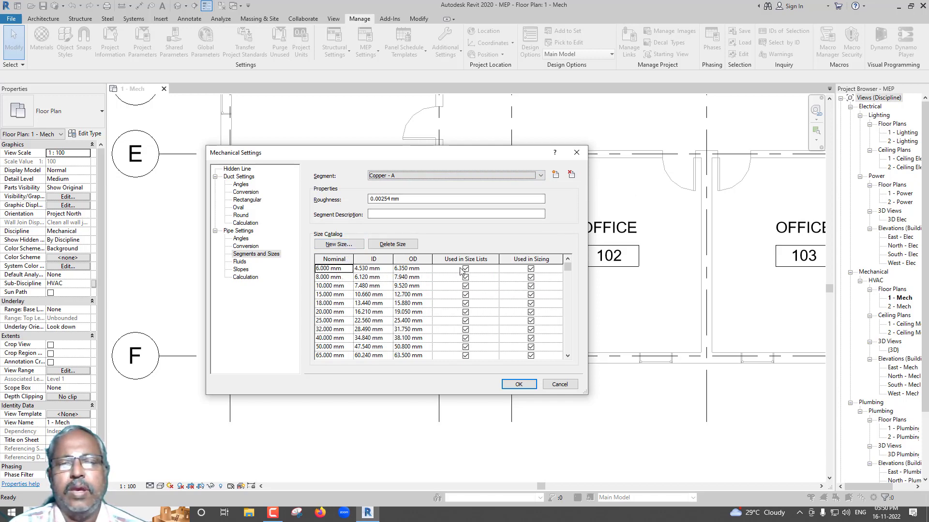
Review the pipe fluids, slopes and calculation settings, including pressure drop and flow, and accept the mechanical settings
{"action": "left_click", "coordinate": [240, 263]}
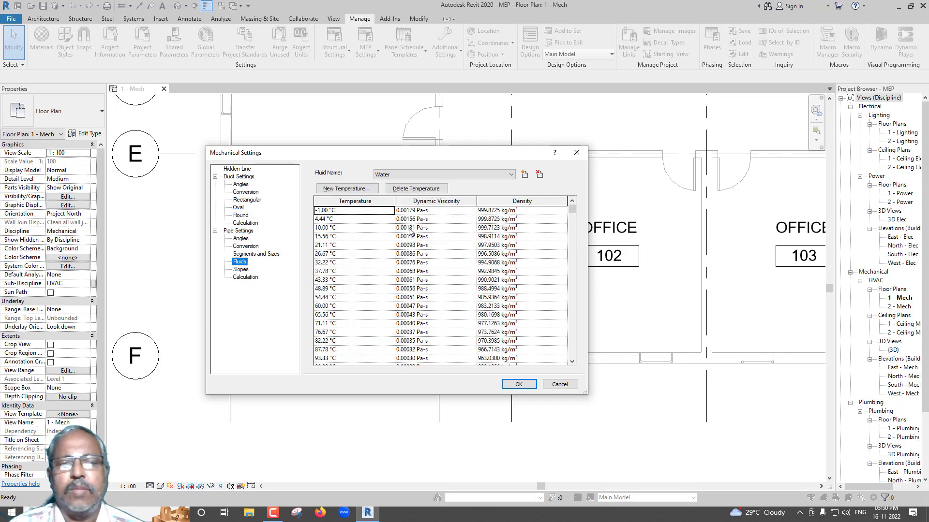
{"action": "left_click", "coordinate": [240, 270]}
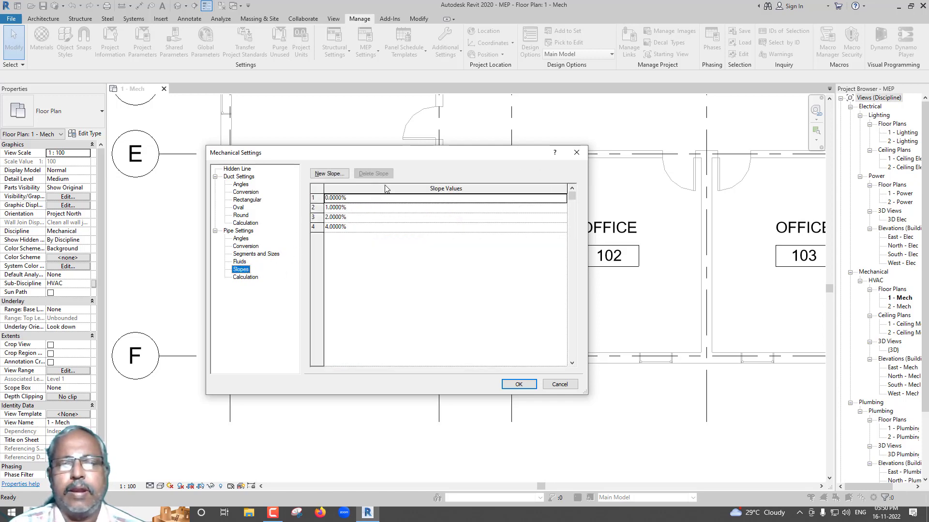
{"action": "left_click", "coordinate": [245, 278]}
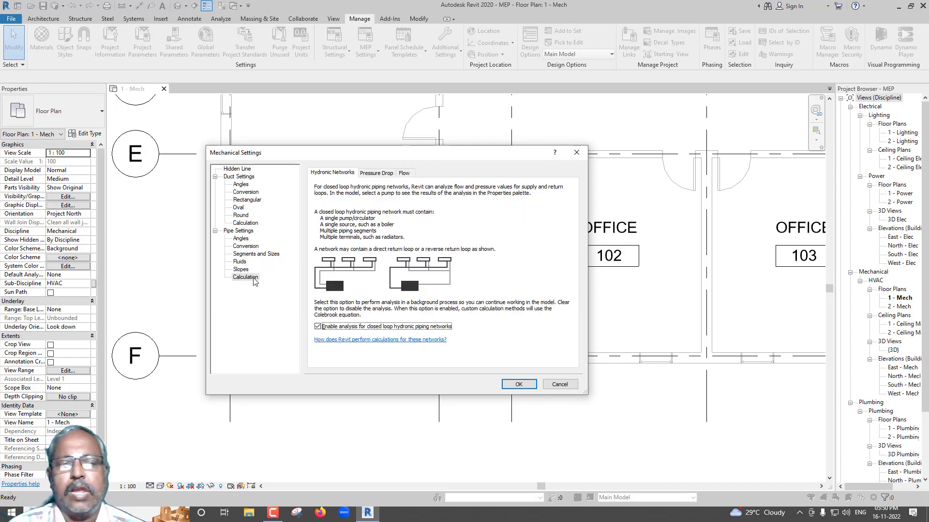
{"action": "left_click", "coordinate": [376, 174]}
{"action": "left_click", "coordinate": [405, 174]}
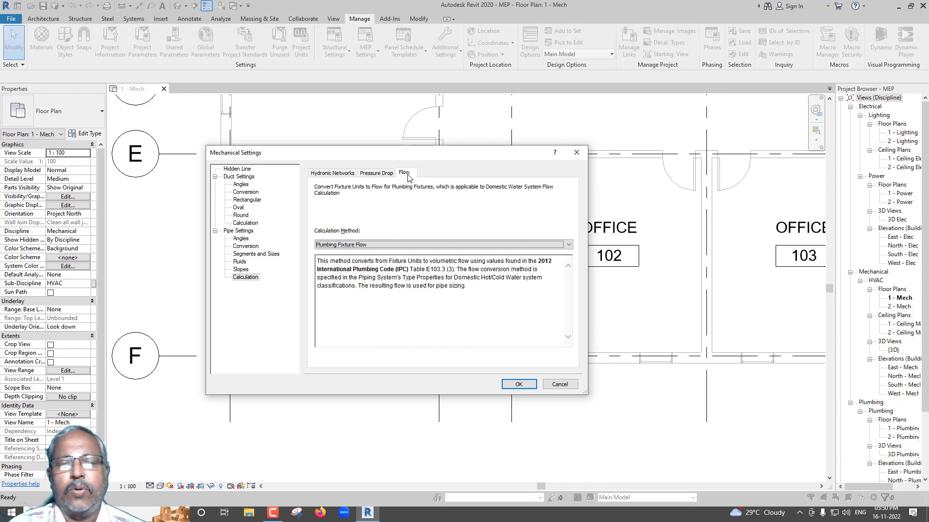
{"action": "left_click", "coordinate": [519, 384]}
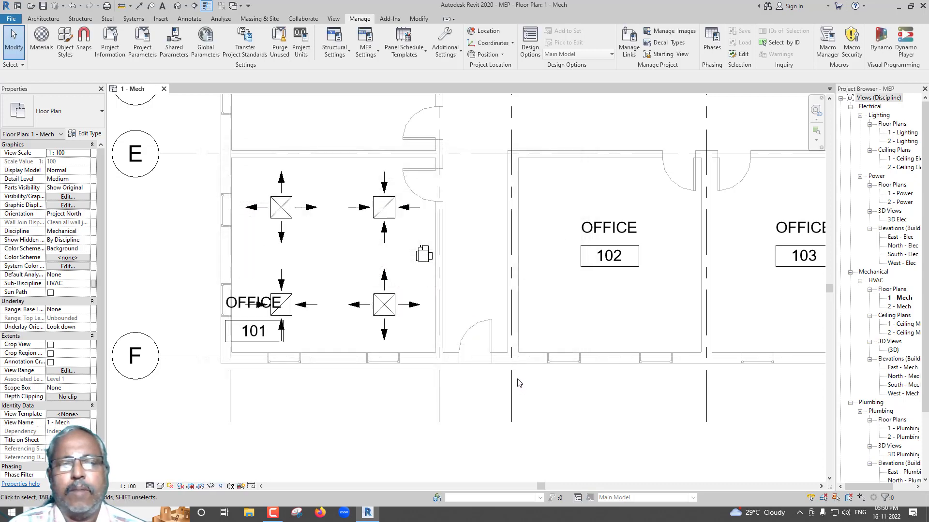
Create a Supply Air duct system named 101 from the upper-left supply diffuser in office 101
{"action": "left_click", "coordinate": [286, 223]}
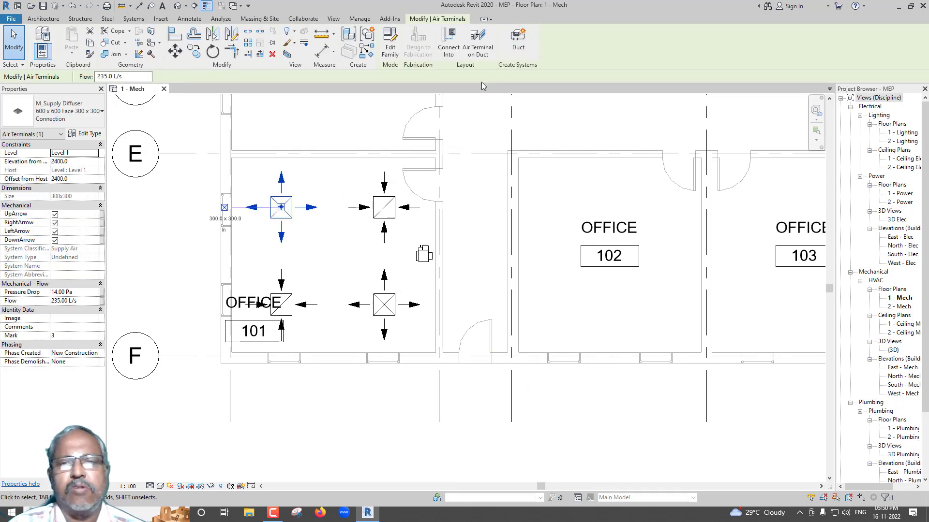
{"action": "left_click", "coordinate": [517, 39]}
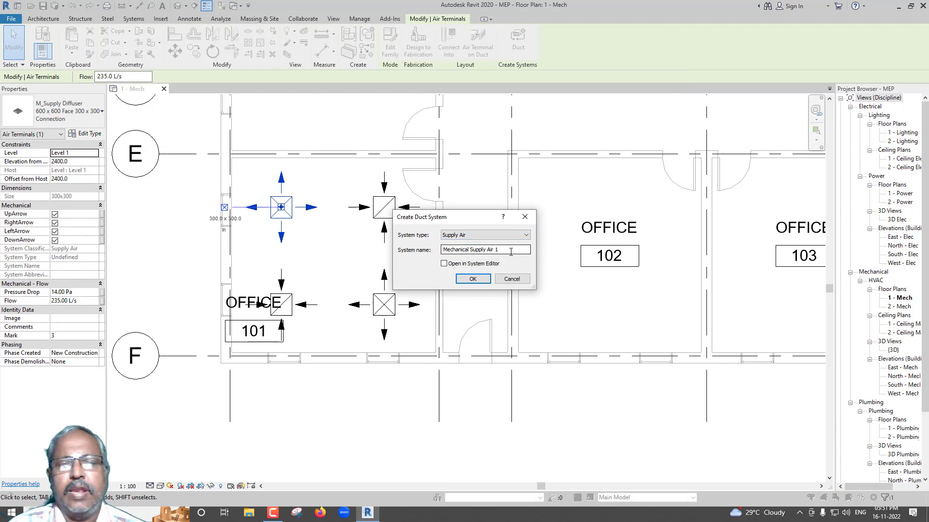
{"action": "key", "text": "Tab"}
{"action": "type", "text": "1"}
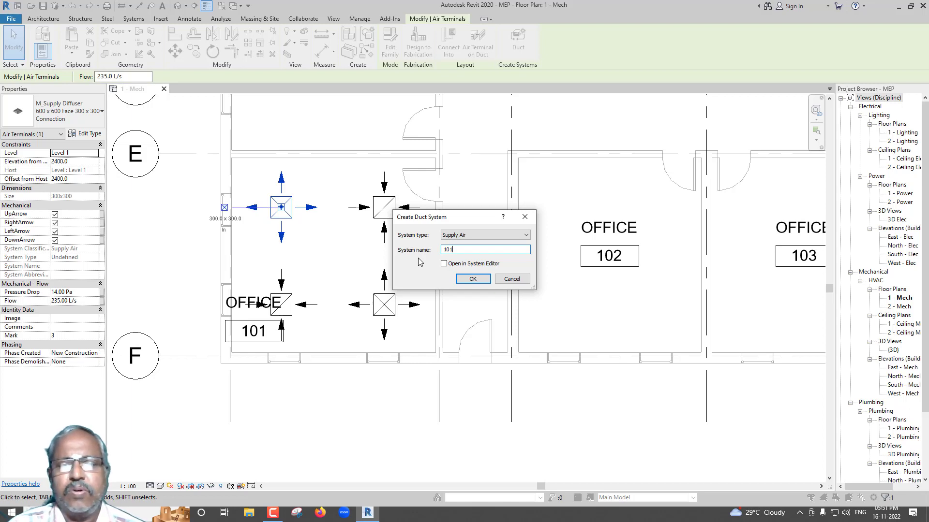
{"action": "left_click", "coordinate": [472, 278]}
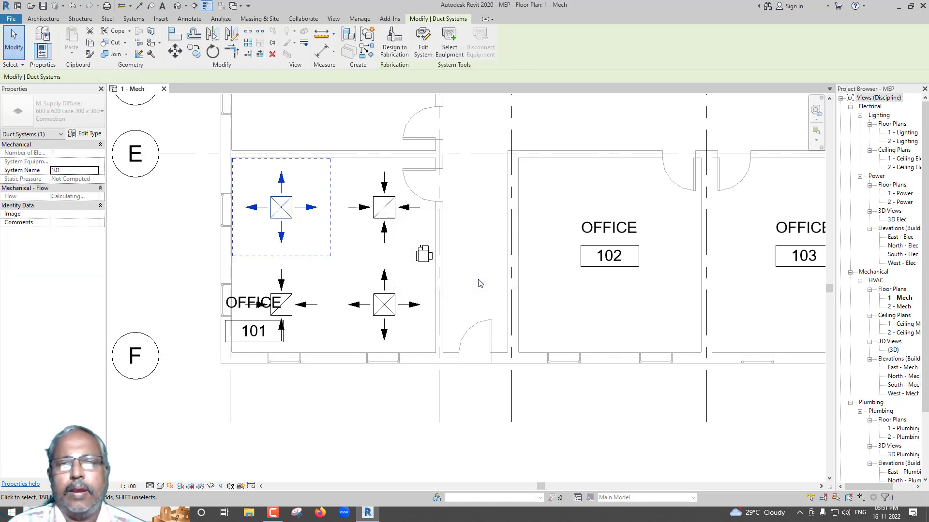
Add the lower-right supply diffuser to duct system 101, assign the mechanical unit in the room as its equipment, and finish editing
{"action": "left_click", "coordinate": [419, 49]}
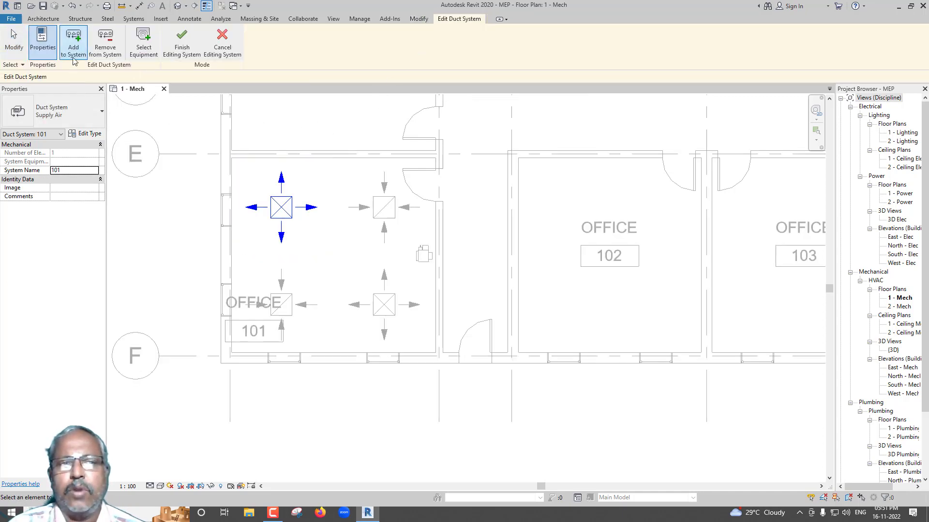
{"action": "left_click", "coordinate": [372, 306]}
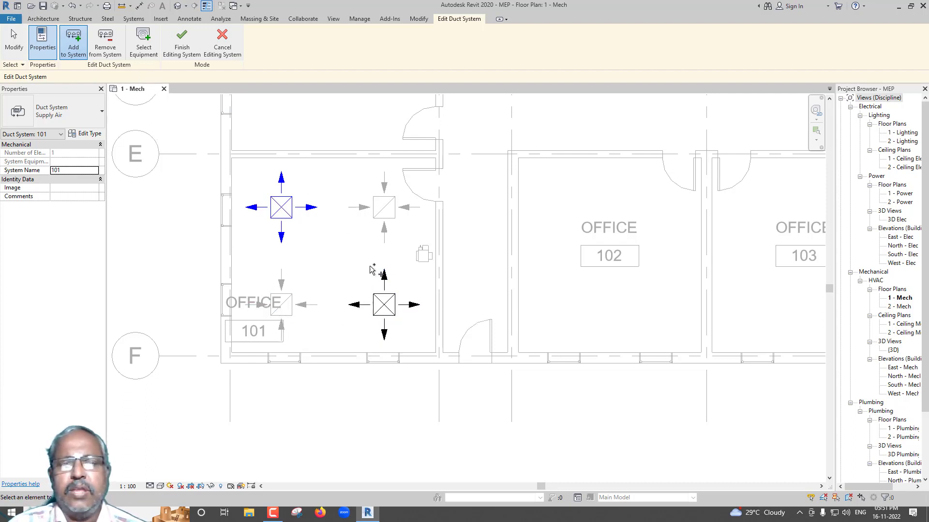
{"action": "left_click", "coordinate": [153, 58]}
{"action": "left_click", "coordinate": [422, 255]}
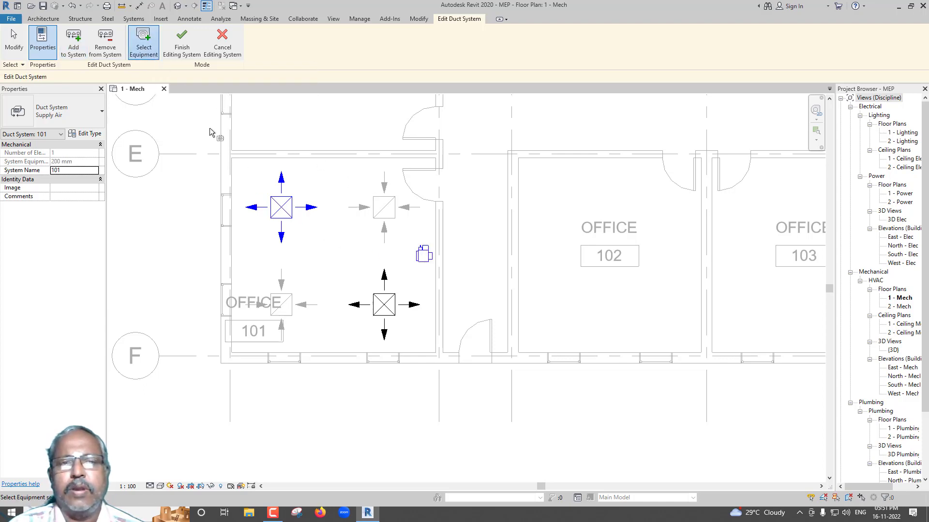
{"action": "left_click", "coordinate": [182, 41]}
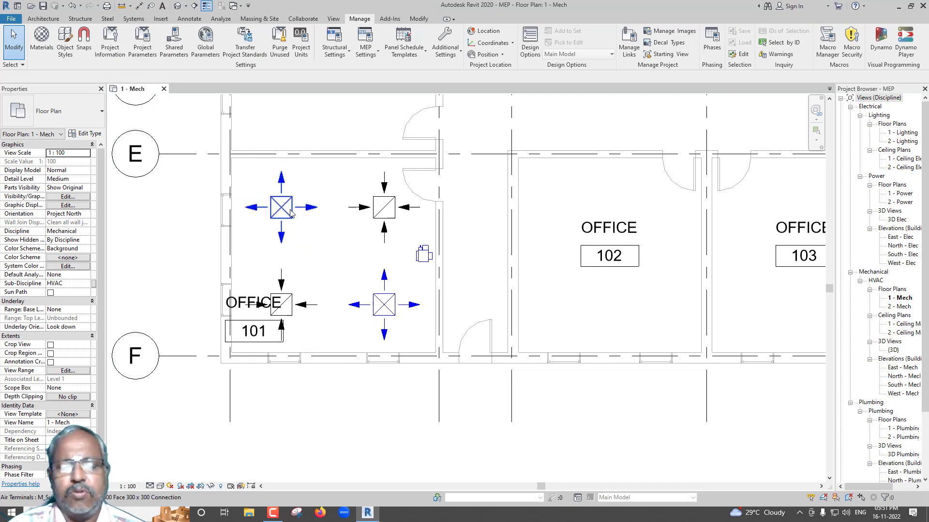
Generate a duct placeholder layout for the whole of duct system 101 using Network solution 1
{"action": "key", "text": "Tab"}
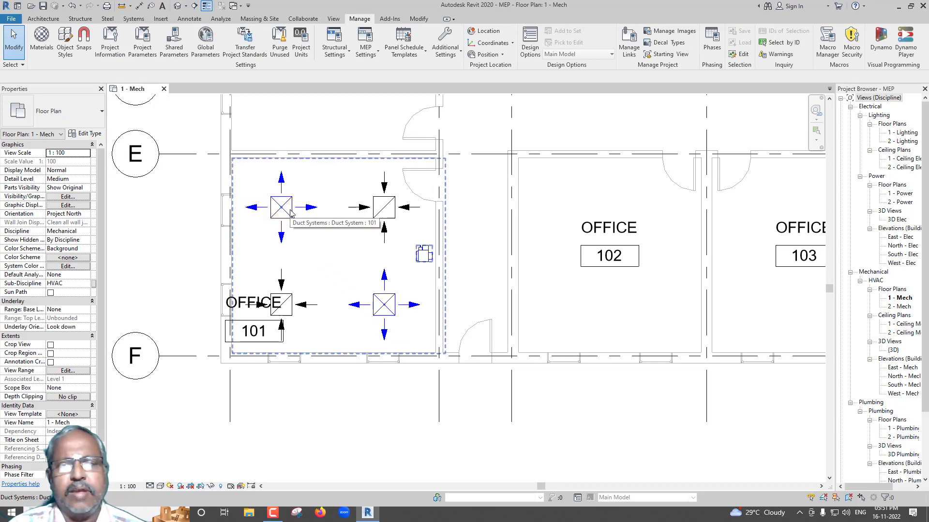
{"action": "left_click", "coordinate": [290, 213]}
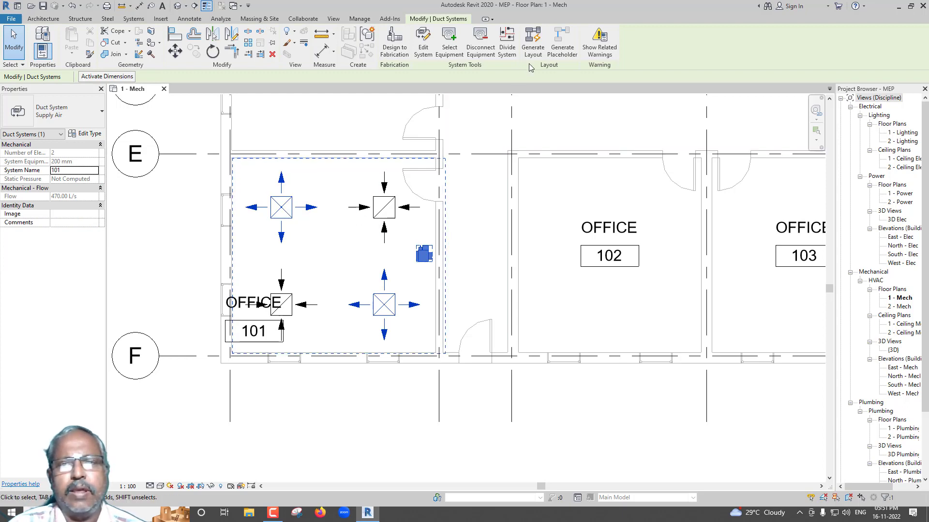
{"action": "left_click", "coordinate": [557, 57]}
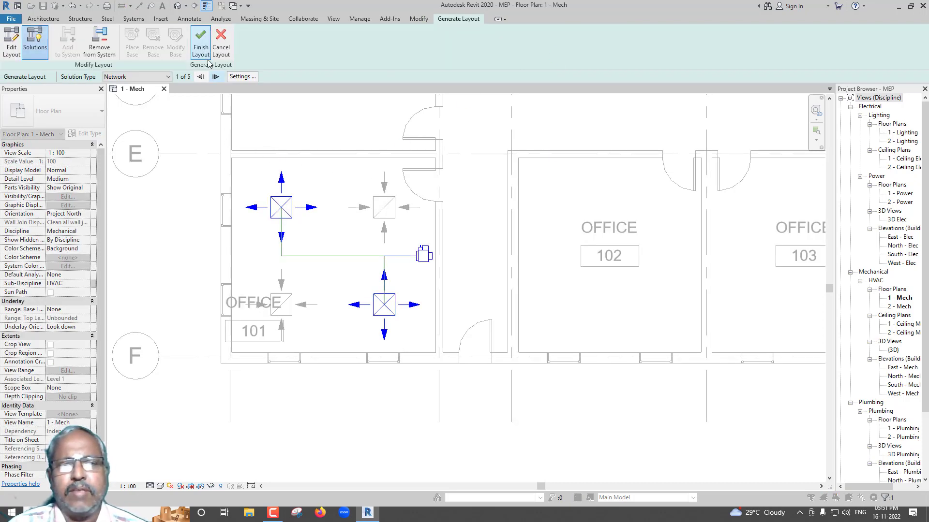
{"action": "left_click", "coordinate": [200, 42]}
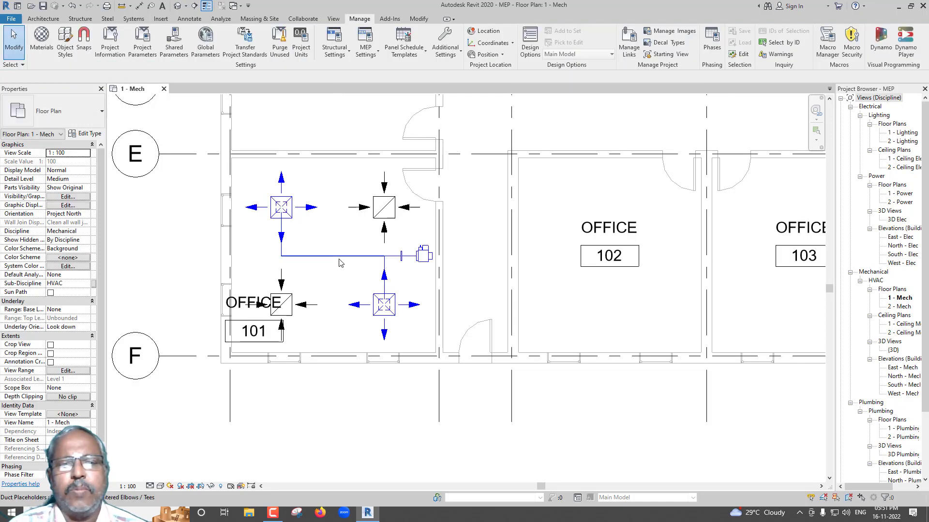
Try converting the horizontal duct placeholder into a real duct, and undo both the conversion and the placeholder layout
{"action": "left_click", "coordinate": [340, 256]}
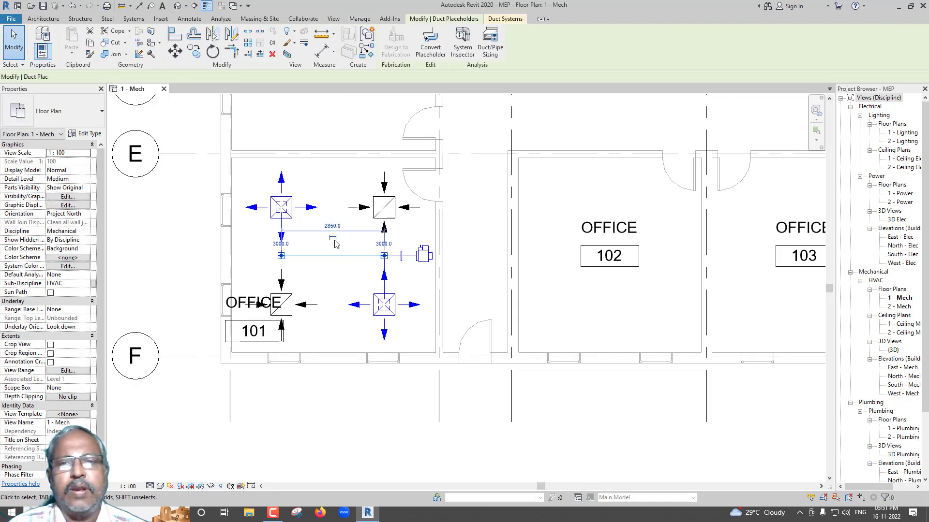
{"action": "left_click", "coordinate": [442, 59]}
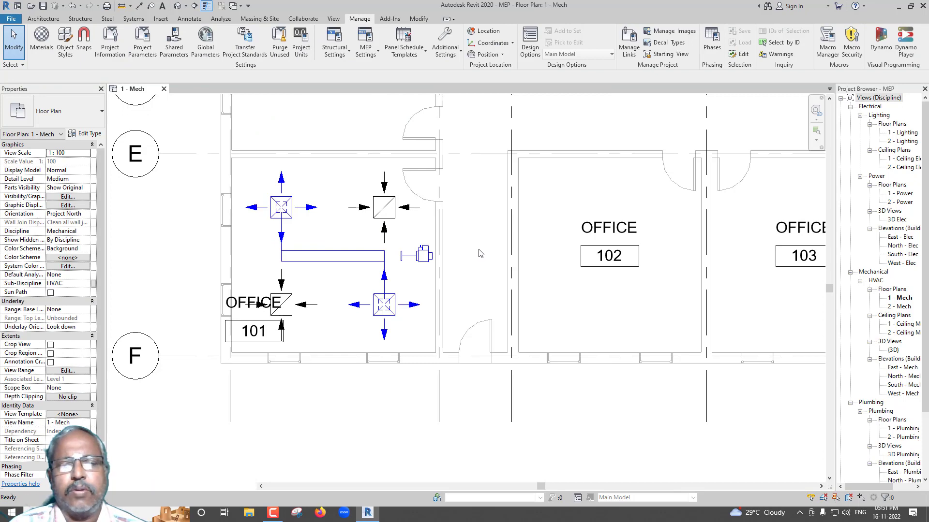
{"action": "key", "text": "ctrl+z"}
{"action": "key", "text": "ctrl+z"}
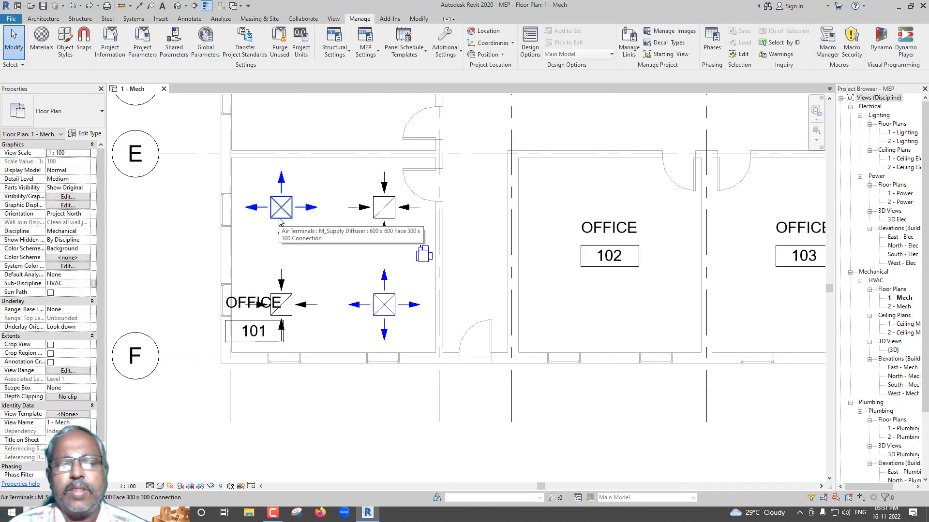
Start generating a duct layout for the whole of duct system 101 and review its Network solutions
{"action": "key", "text": "Tab"}
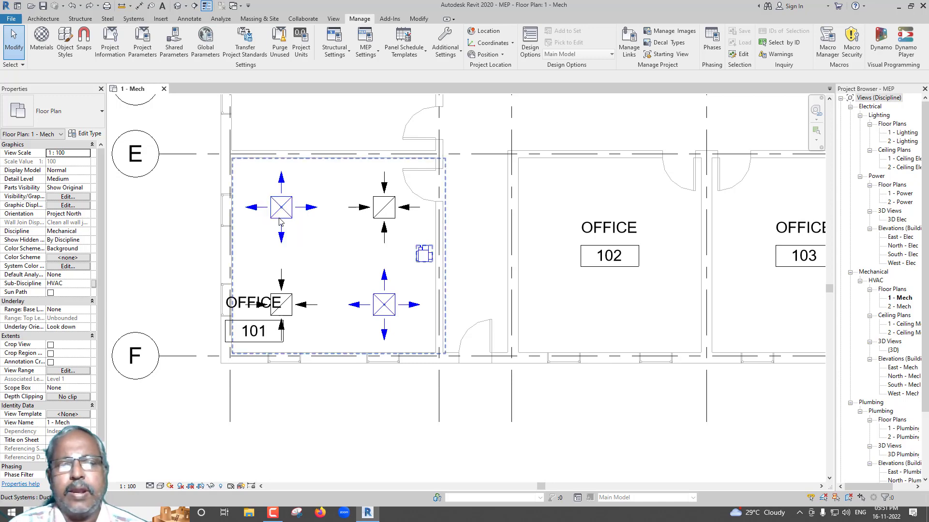
{"action": "left_click", "coordinate": [279, 221]}
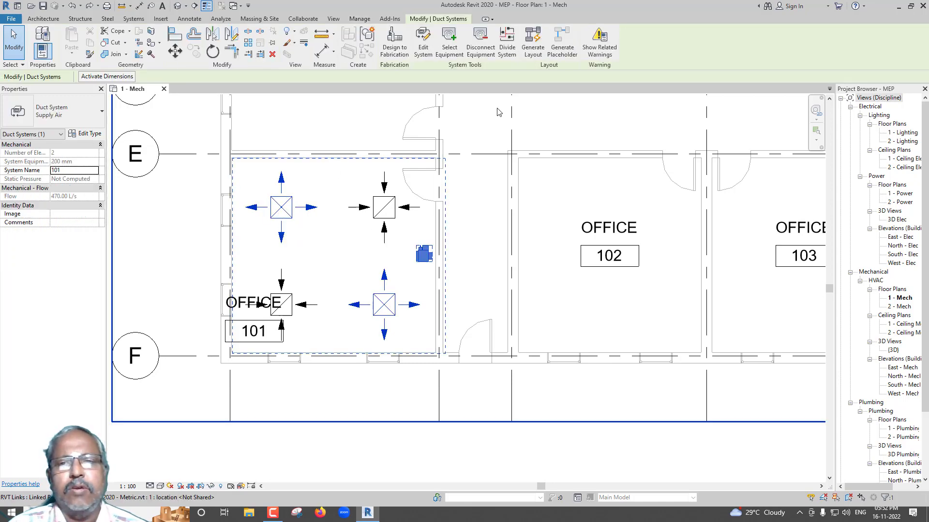
{"action": "left_click", "coordinate": [527, 49]}
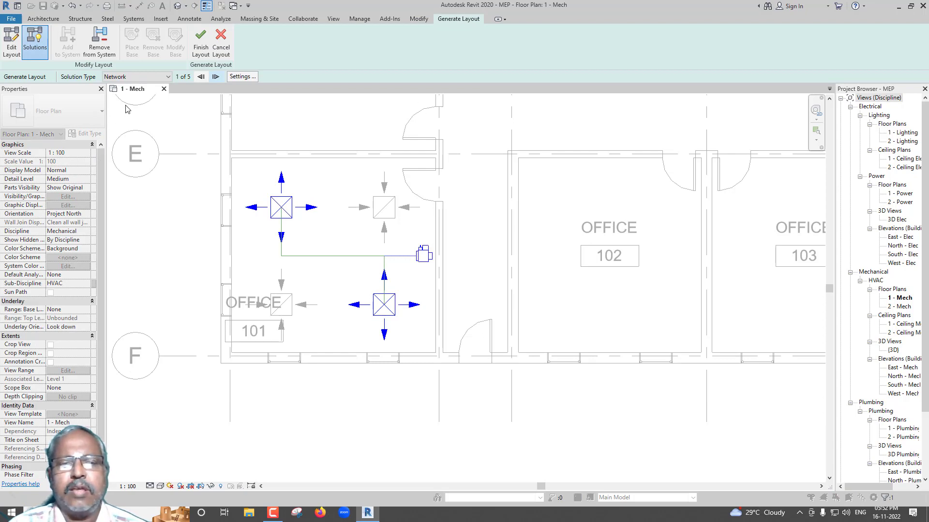
{"action": "left_click", "coordinate": [149, 79]}
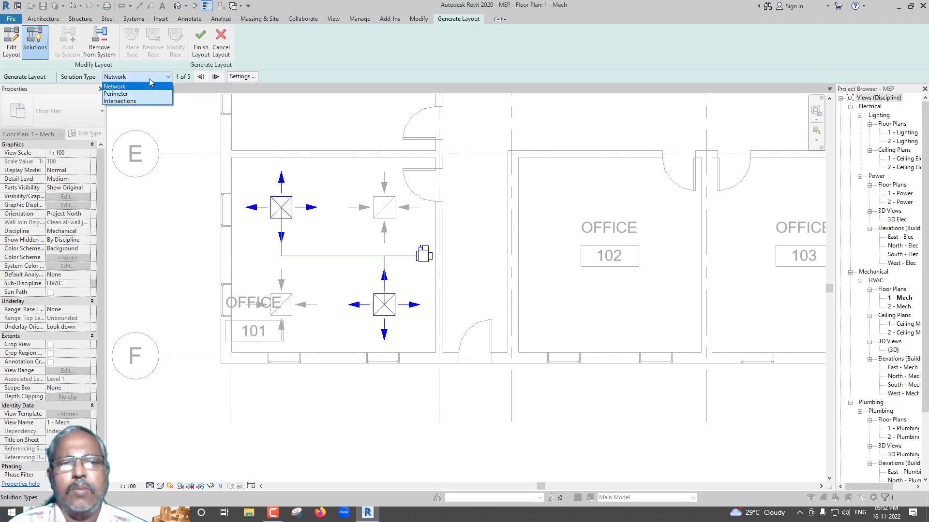
{"action": "left_click", "coordinate": [150, 79]}
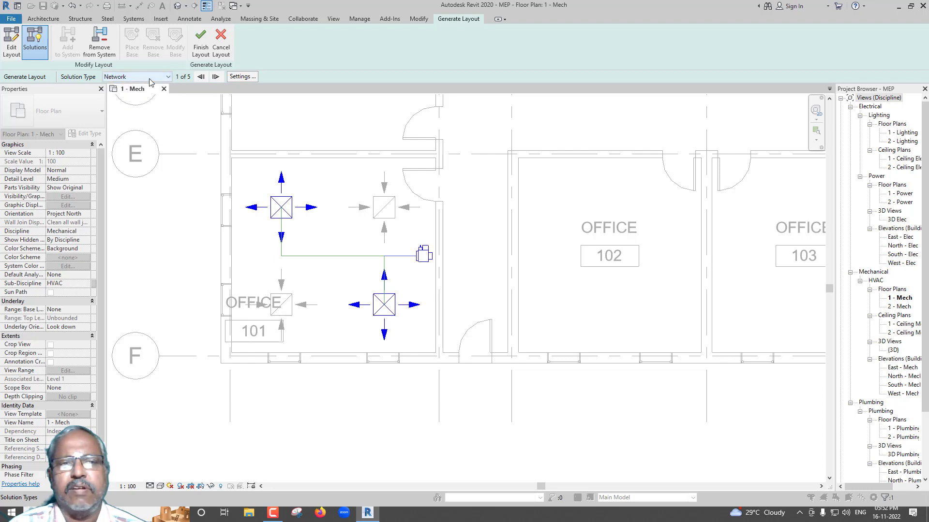
{"action": "left_click", "coordinate": [216, 76]}
{"action": "left_click", "coordinate": [216, 76]}
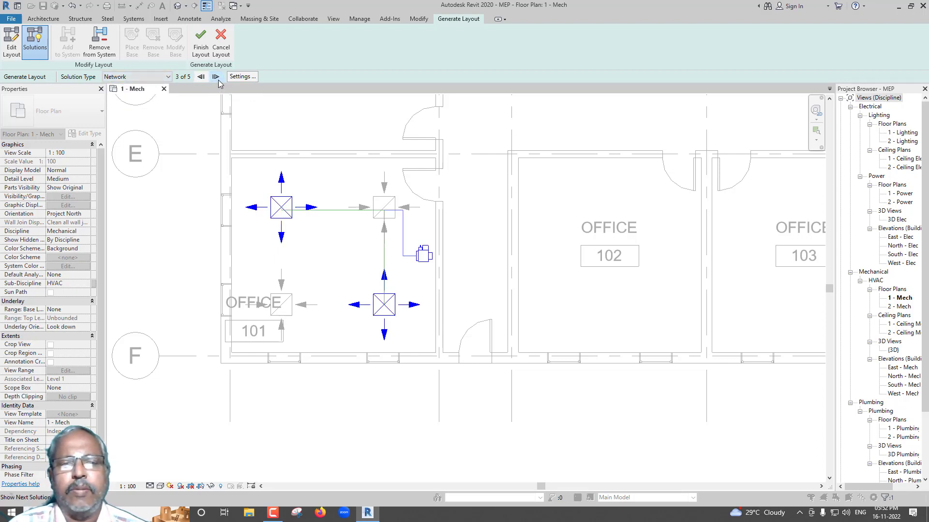
{"action": "left_click", "coordinate": [216, 76]}
{"action": "left_click", "coordinate": [216, 76]}
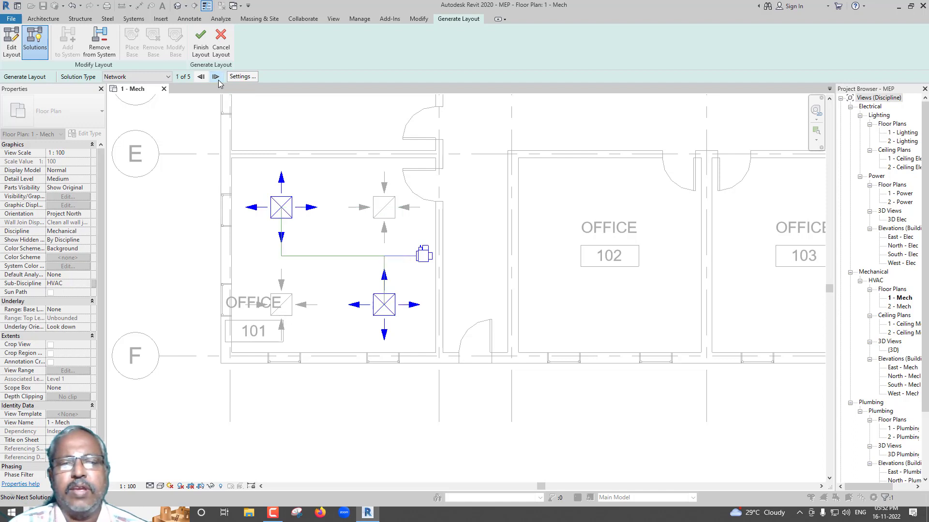
Examine the Perimeter and Intersections layout solutions for duct system 101
{"action": "left_click", "coordinate": [166, 78]}
{"action": "left_click", "coordinate": [150, 98]}
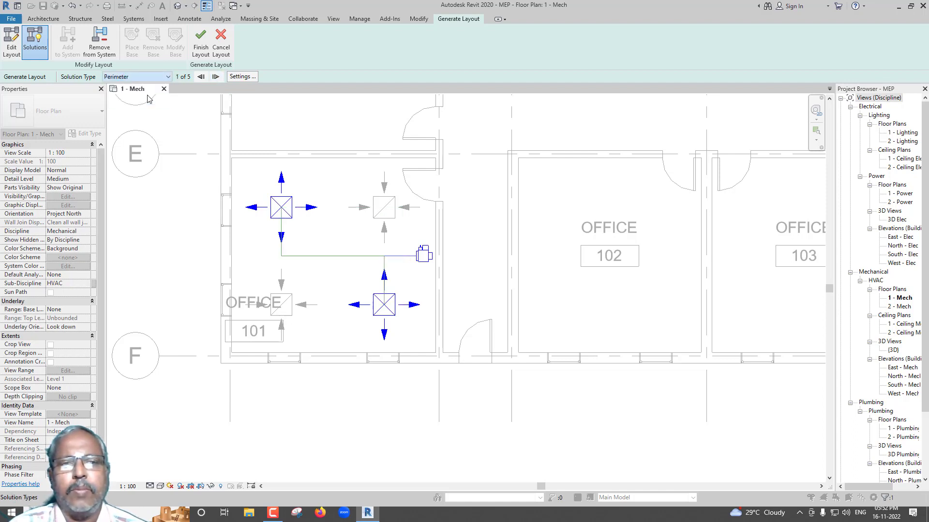
{"action": "left_click", "coordinate": [216, 76]}
{"action": "left_click", "coordinate": [216, 77]}
{"action": "left_click", "coordinate": [216, 77]}
{"action": "left_click", "coordinate": [215, 77]}
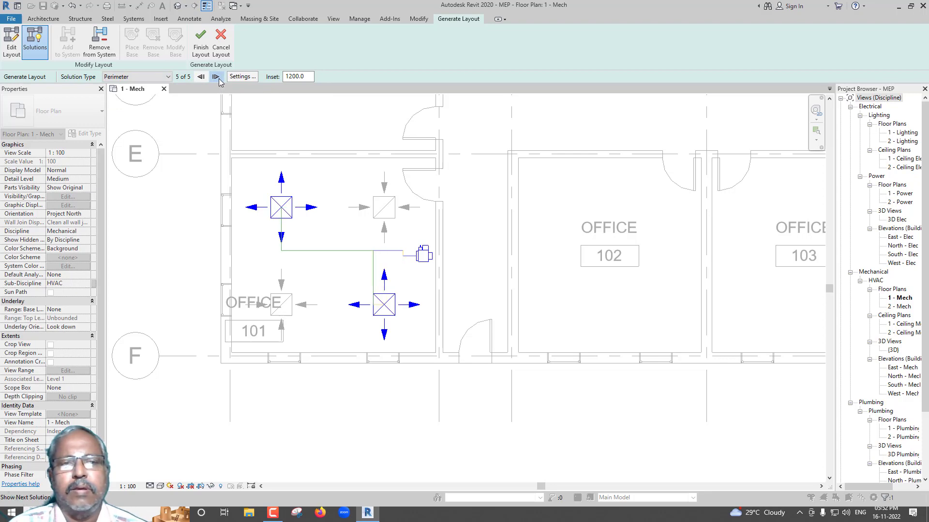
{"action": "left_click", "coordinate": [216, 77]}
{"action": "left_click", "coordinate": [143, 77]}
{"action": "left_click", "coordinate": [139, 101]}
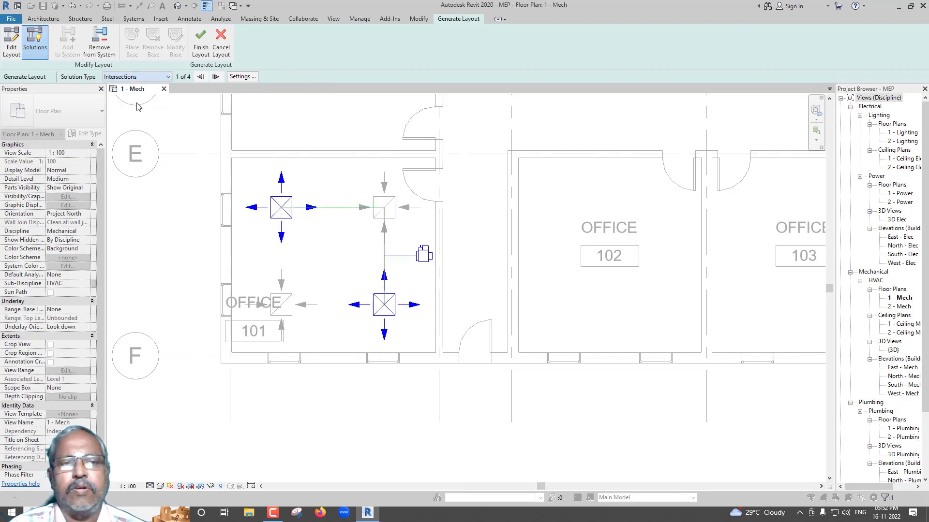
{"action": "left_click", "coordinate": [216, 77]}
{"action": "left_click", "coordinate": [216, 76]}
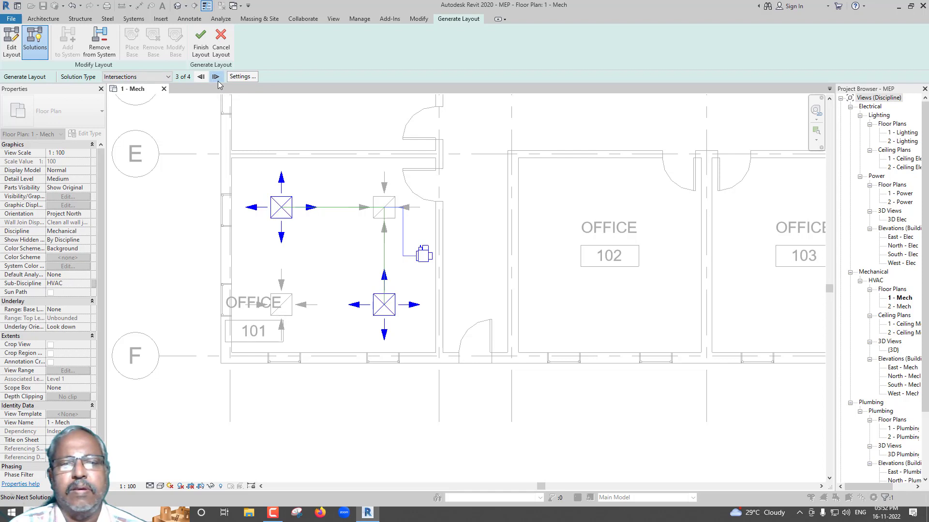
{"action": "left_click", "coordinate": [216, 76]}
Choose Network solution 1 for duct system 101 and finish the layout to create the ducts
{"action": "left_click", "coordinate": [148, 78]}
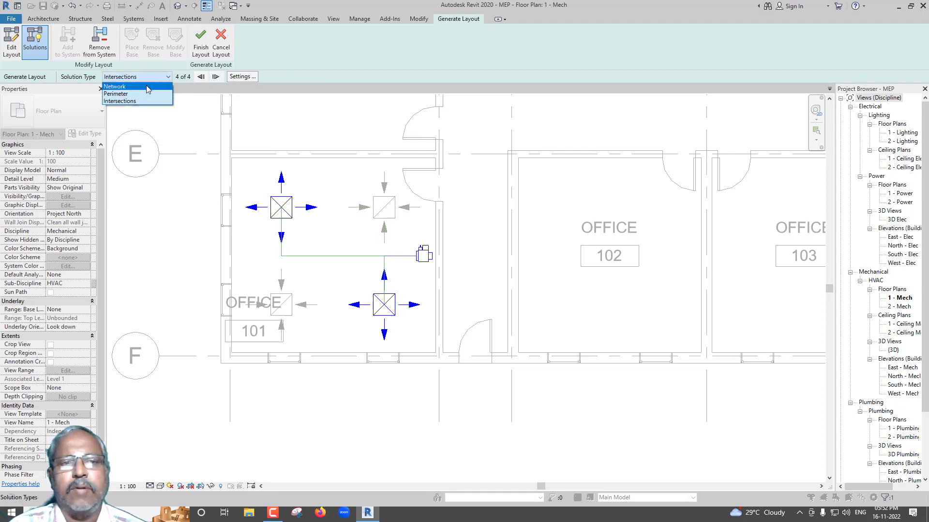
{"action": "left_click", "coordinate": [149, 88]}
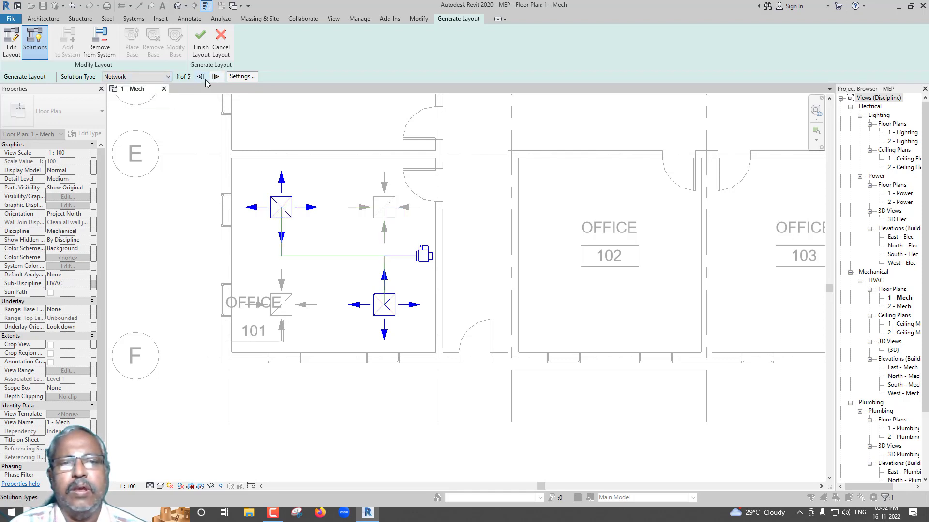
{"action": "left_click", "coordinate": [201, 46]}
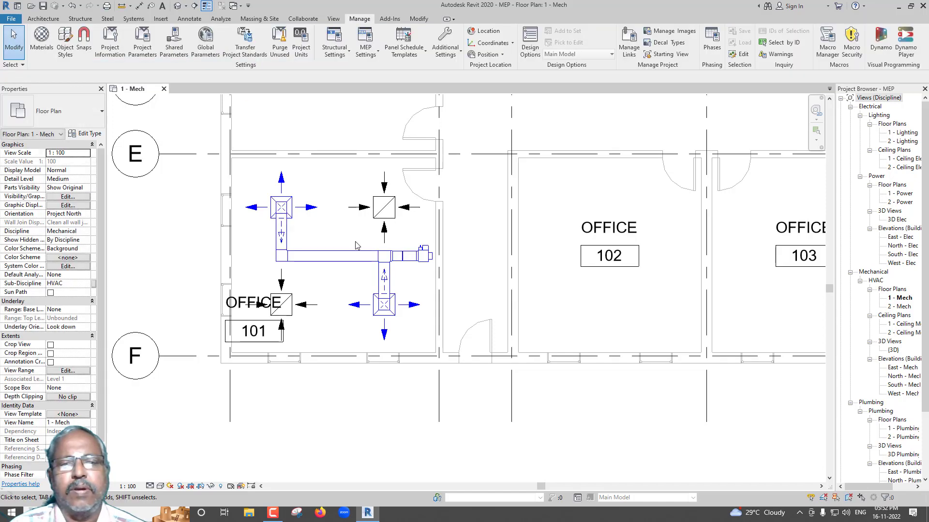
Open the default 3D view and inspect the rectangular transition fitting between the tee and the mechanical unit
{"action": "scroll", "coordinate": [401, 257], "scroll_direction": "up", "scroll_amount": 4}
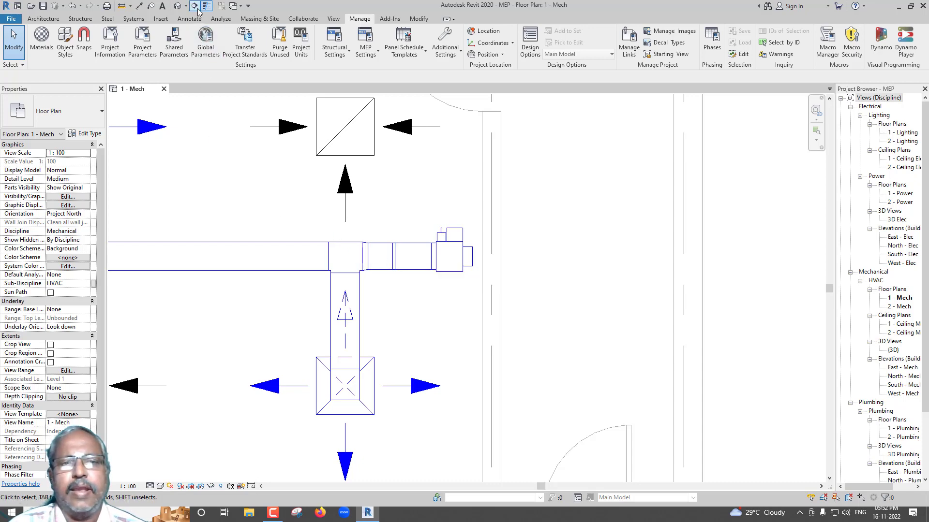
{"action": "left_click", "coordinate": [182, 10]}
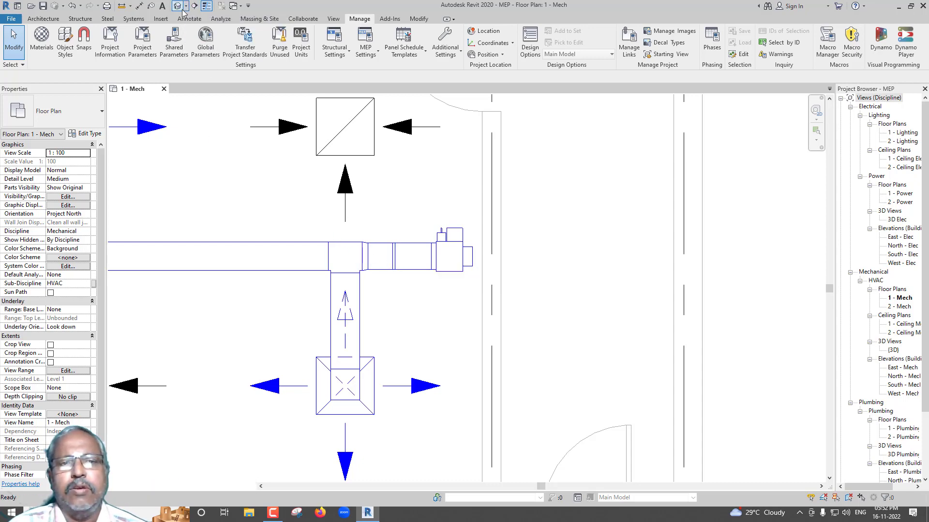
{"action": "scroll", "coordinate": [360, 300], "scroll_direction": "up", "scroll_amount": 10}
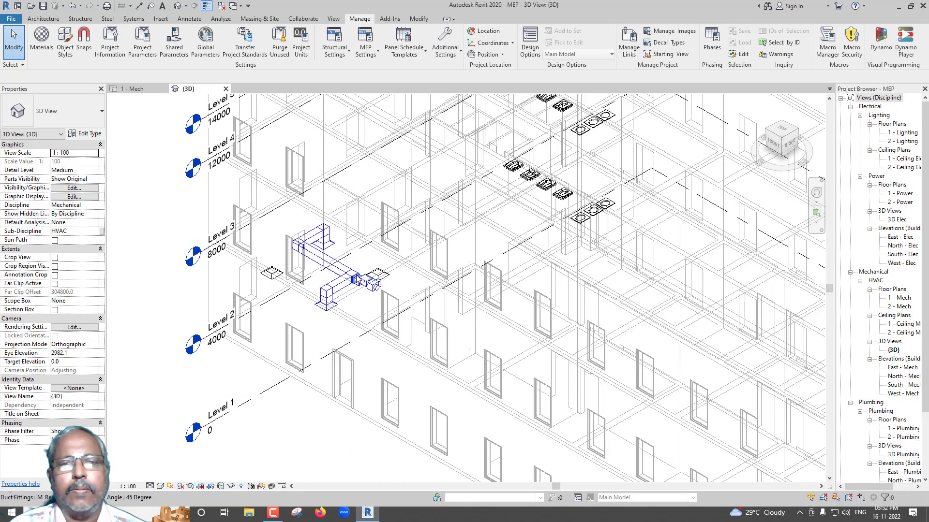
{"action": "left_click", "coordinate": [352, 282]}
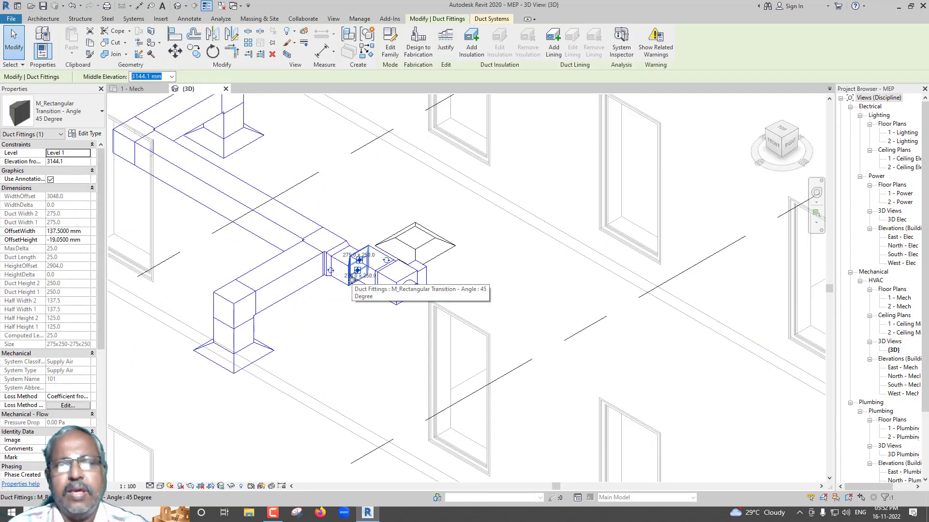
{"action": "key", "text": "Escape"}
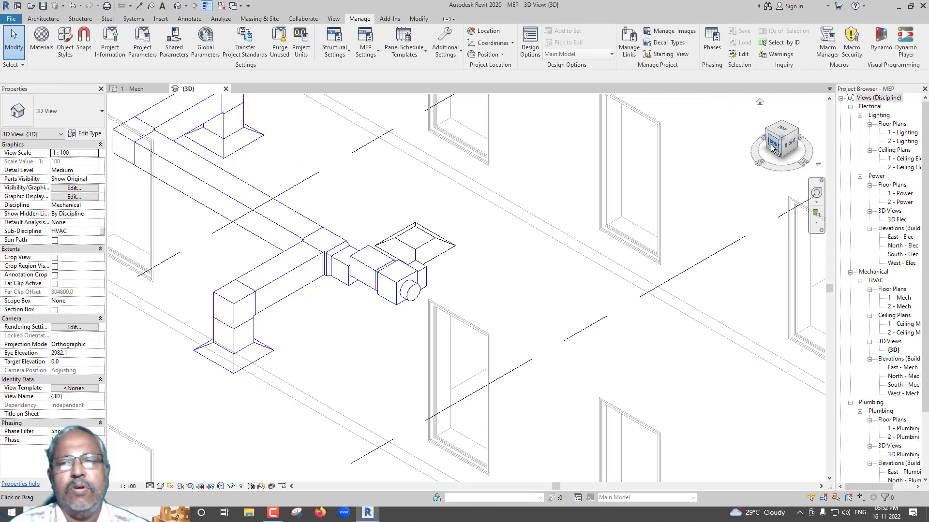
From the front in the 3D view, align the top edge of the mechanical unit's duct with the short duct beside the tee
{"action": "left_click", "coordinate": [773, 145]}
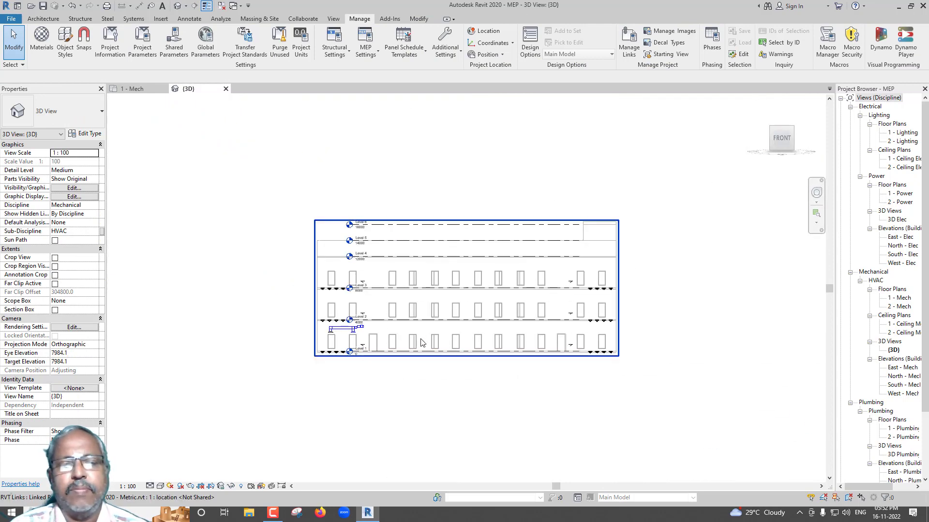
{"action": "scroll", "coordinate": [381, 335], "scroll_direction": "up", "scroll_amount": 8}
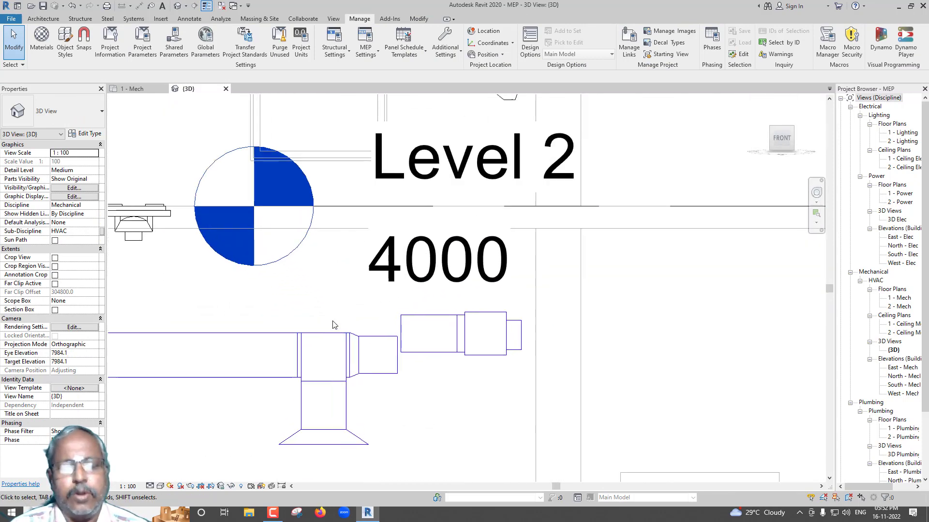
{"action": "scroll", "coordinate": [333, 325], "scroll_direction": "up", "scroll_amount": 2}
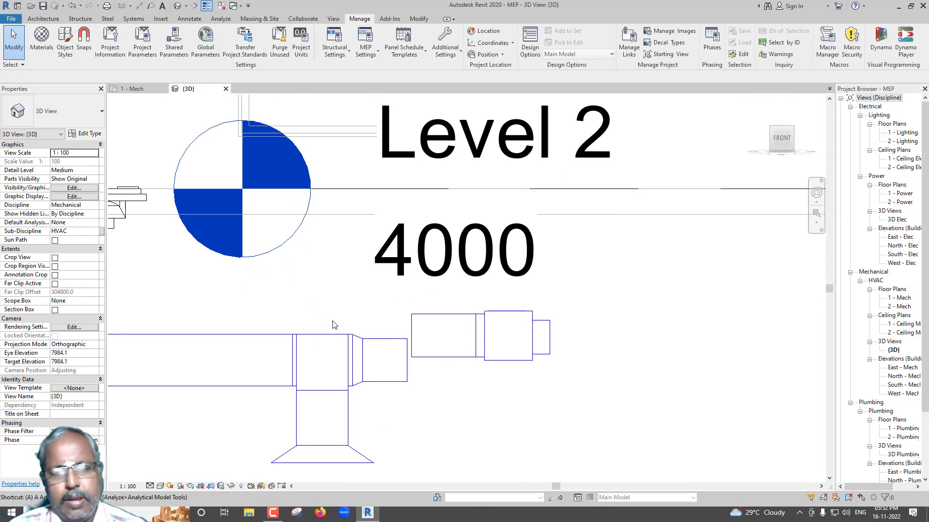
{"action": "key", "text": "l"}
{"action": "left_click", "coordinate": [387, 339]}
{"action": "left_click", "coordinate": [435, 315]}
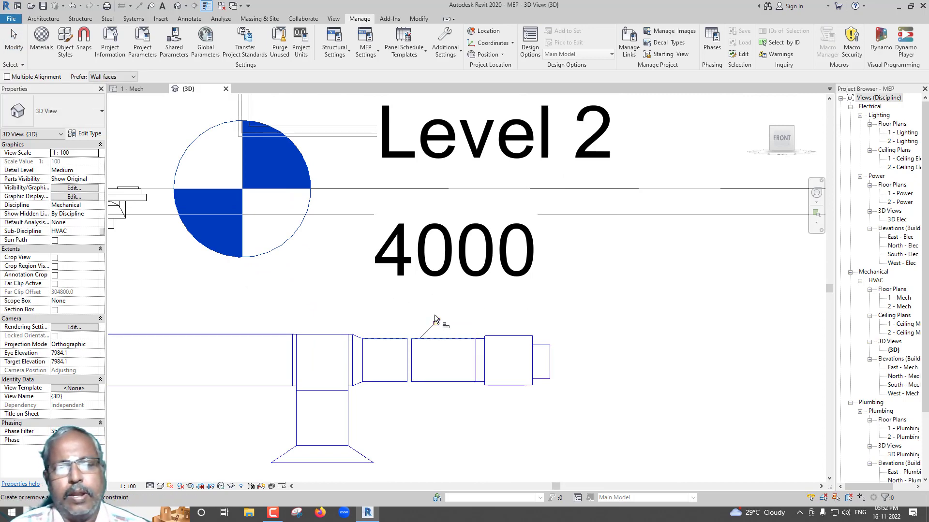
{"action": "key", "text": "Escape"}
{"action": "key", "text": "Escape"}
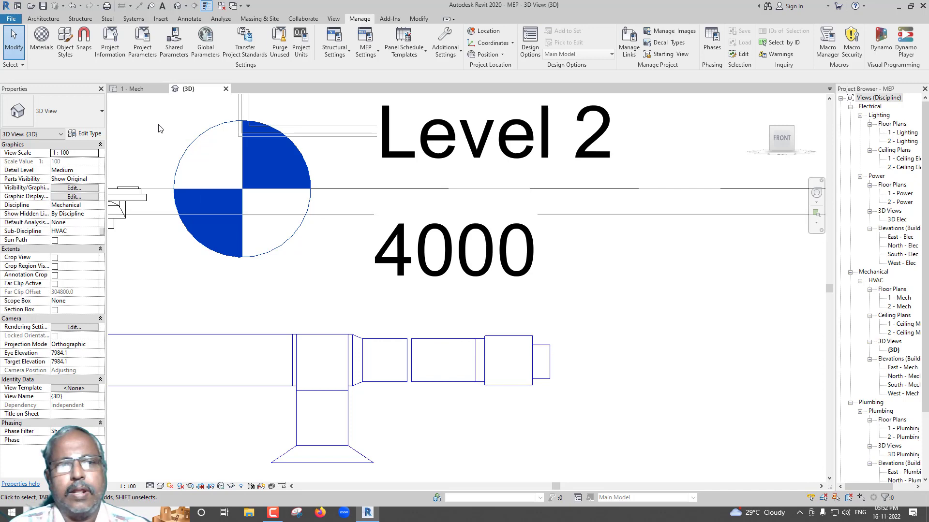
In the 1 - Mech floor plan, extend the short duct beside the tee to connect with the mechanical unit's duct
{"action": "left_click", "coordinate": [140, 92]}
{"action": "left_click", "coordinate": [387, 257]}
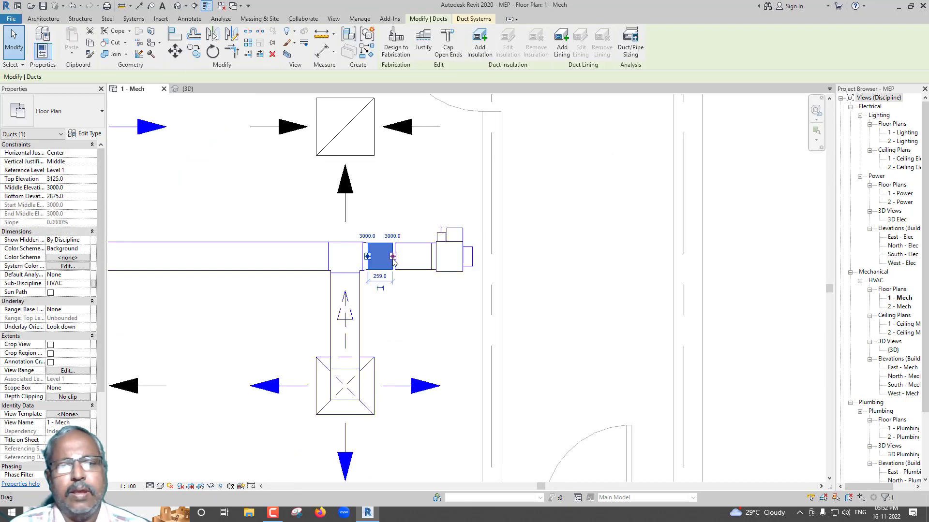
{"action": "left_click_drag", "start_coordinate": [393, 259], "coordinate": [395, 256]}
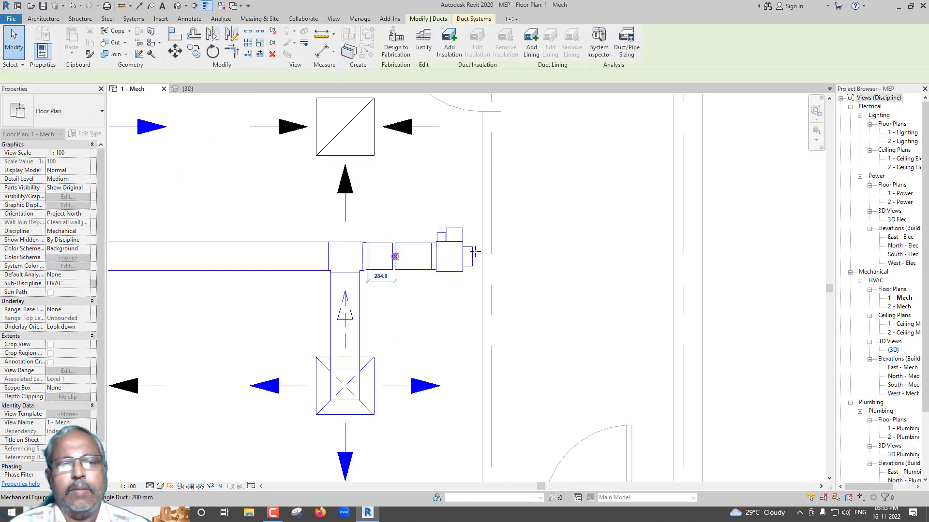
{"action": "key", "text": "Escape"}
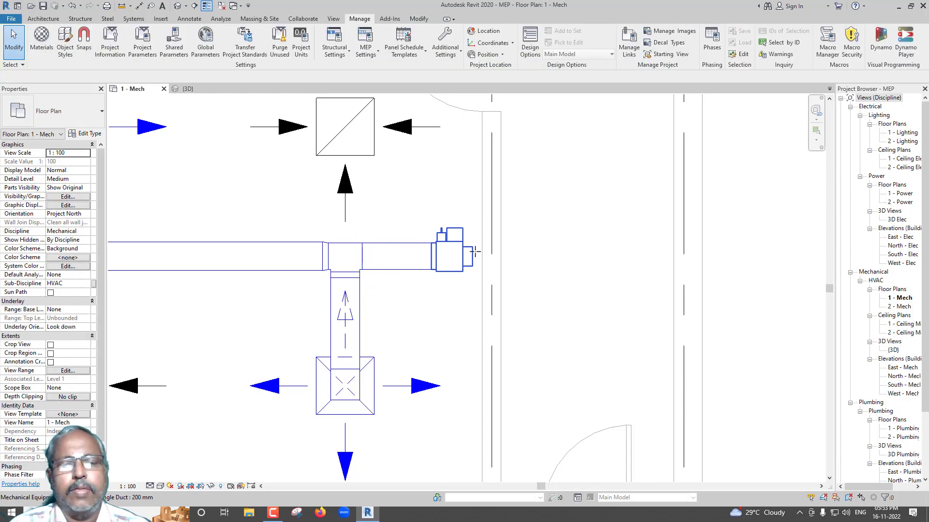